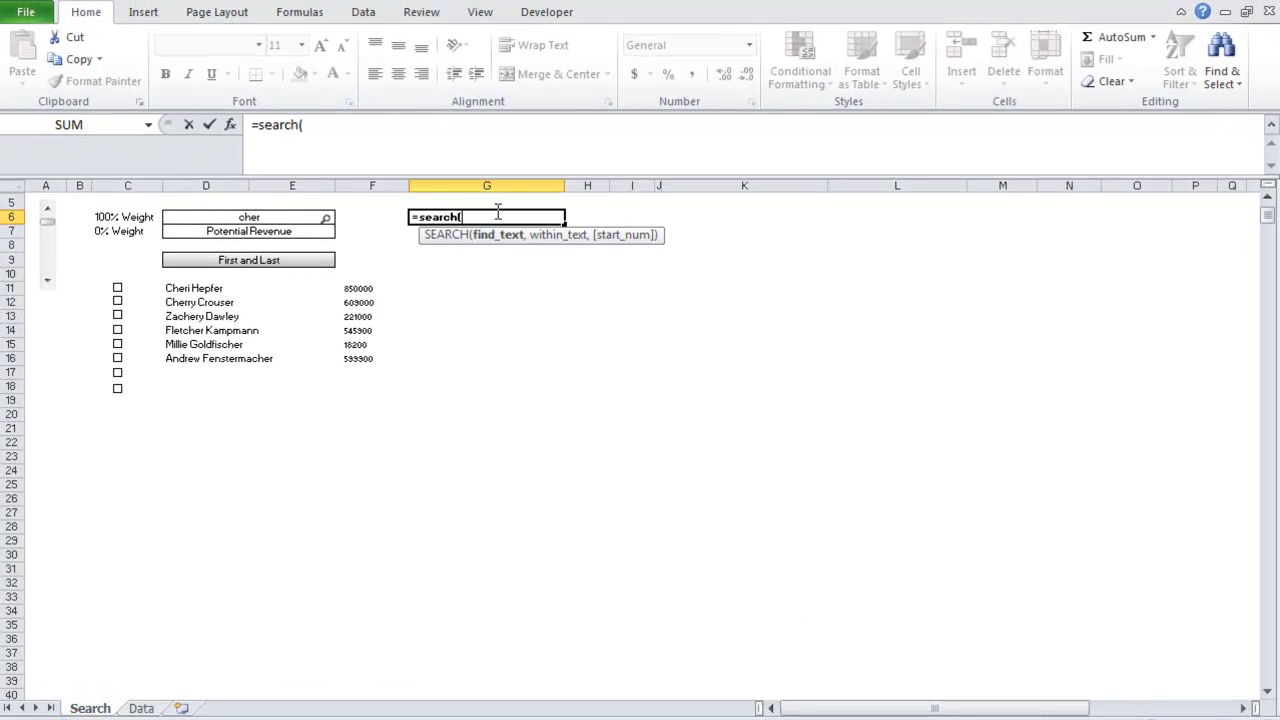
- Cancel the unfinished formula in G6 and review the contact names on the Data sheet
key("BackSpace")
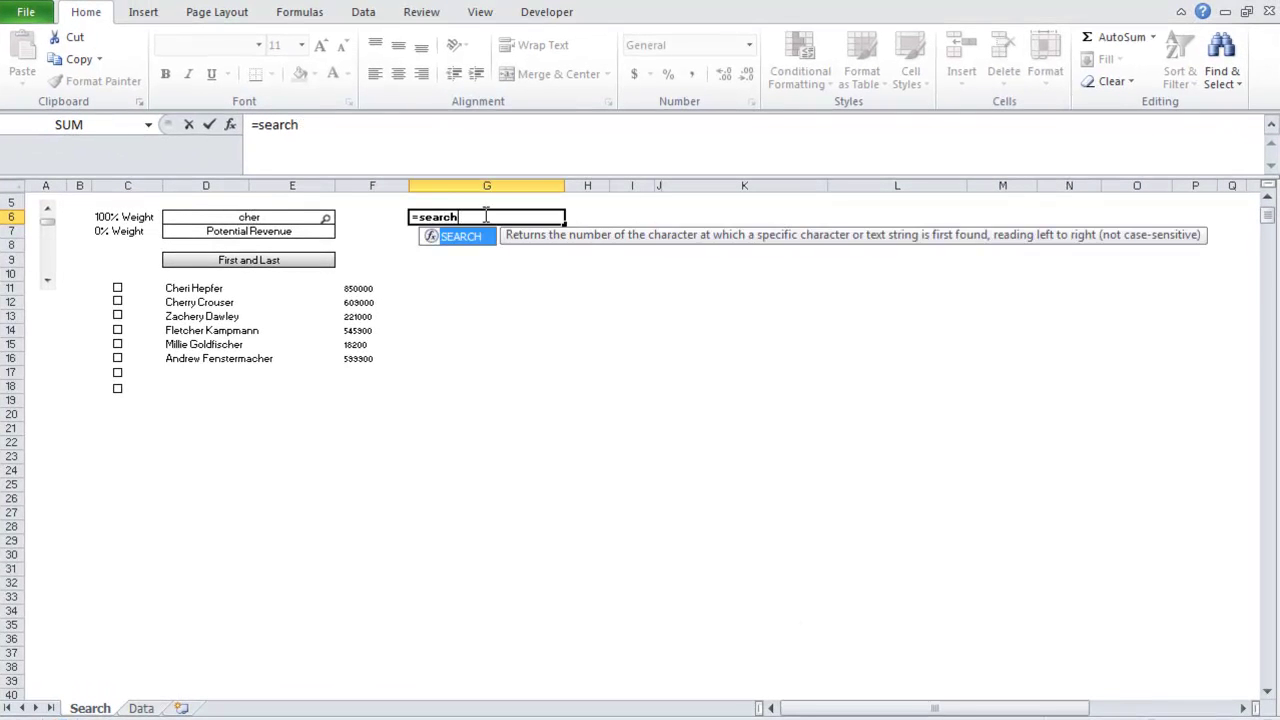
key("Escape")
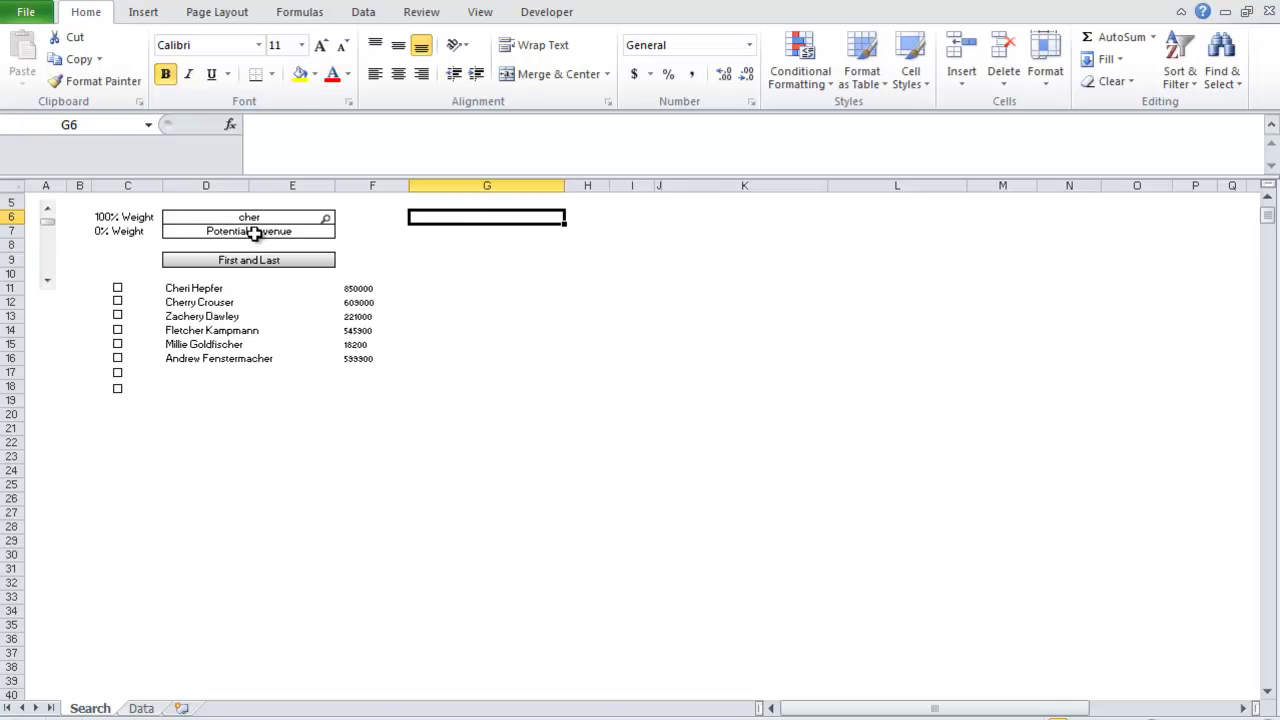
key("ctrl+Page_Down")
mouse_move(420, 269)
left_mouse_down()
mouse_move(398, 511)
mouse_move(420, 563)
left_mouse_up()
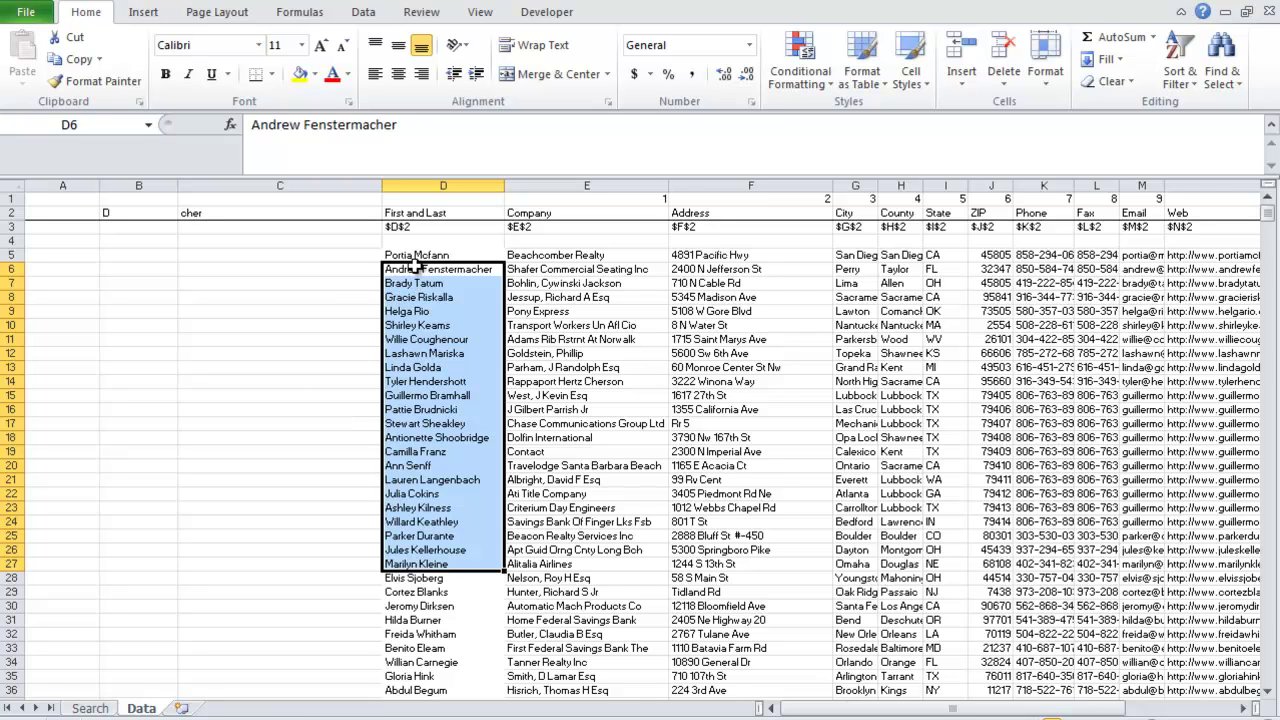
left_click(101, 702)
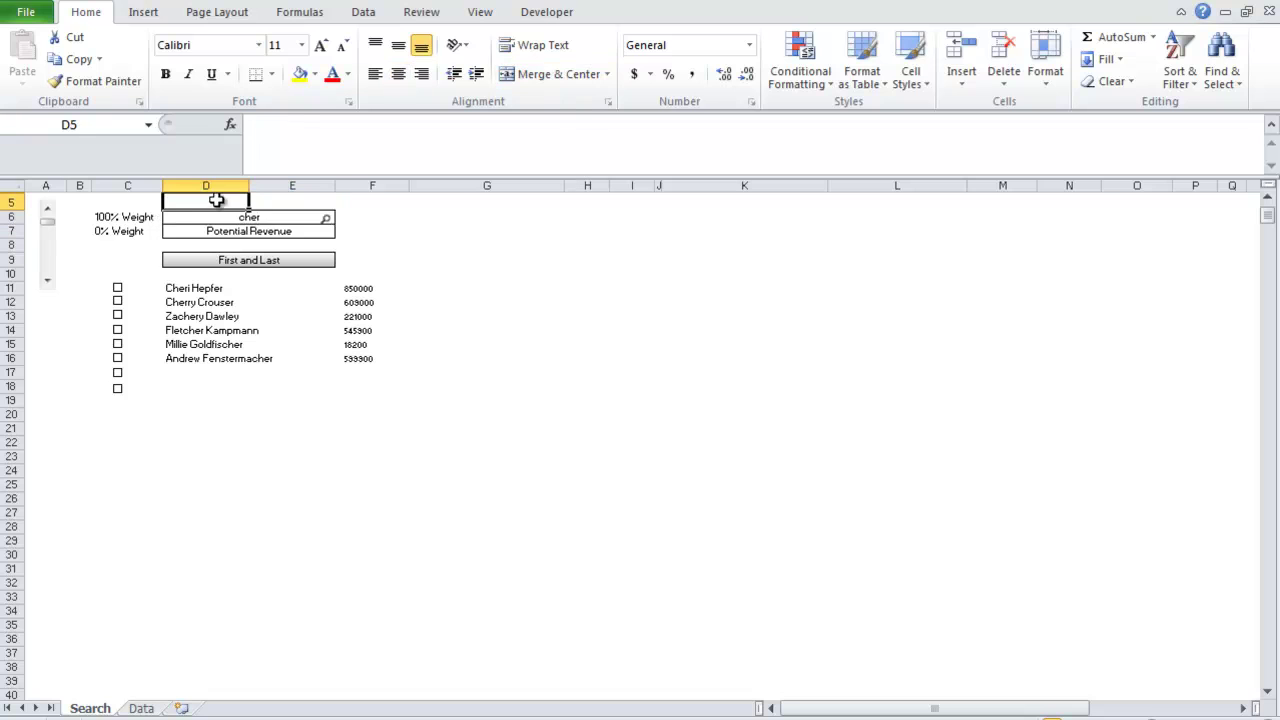
- Set the search term in D6 to 'a'
left_click(215, 200)
left_click(325, 220)
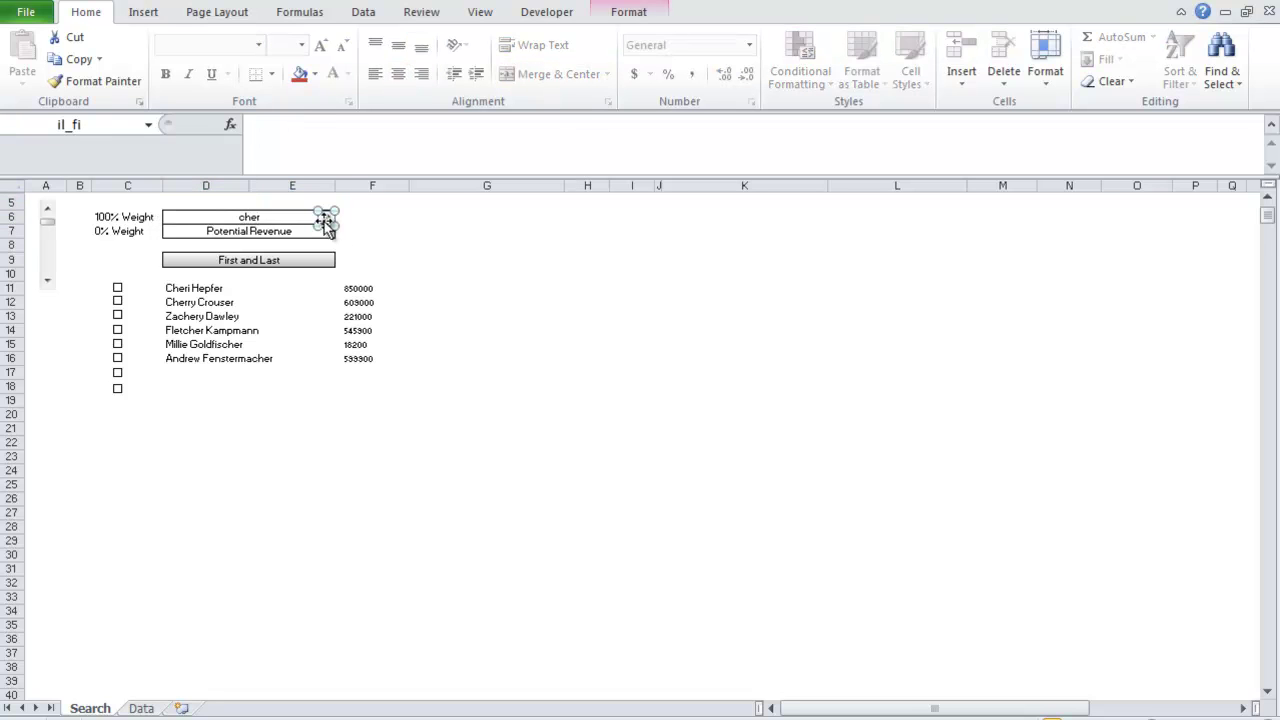
left_click(395, 230)
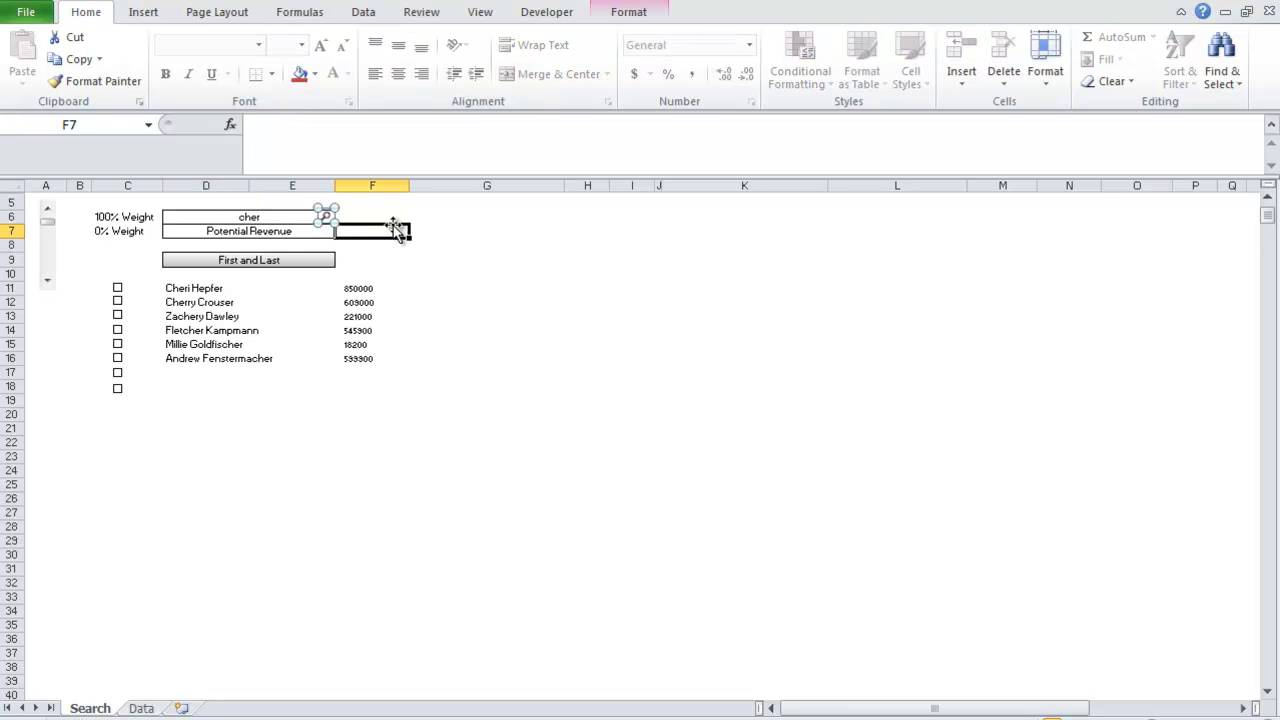
left_click(250, 217)
type("a")
key("Return")
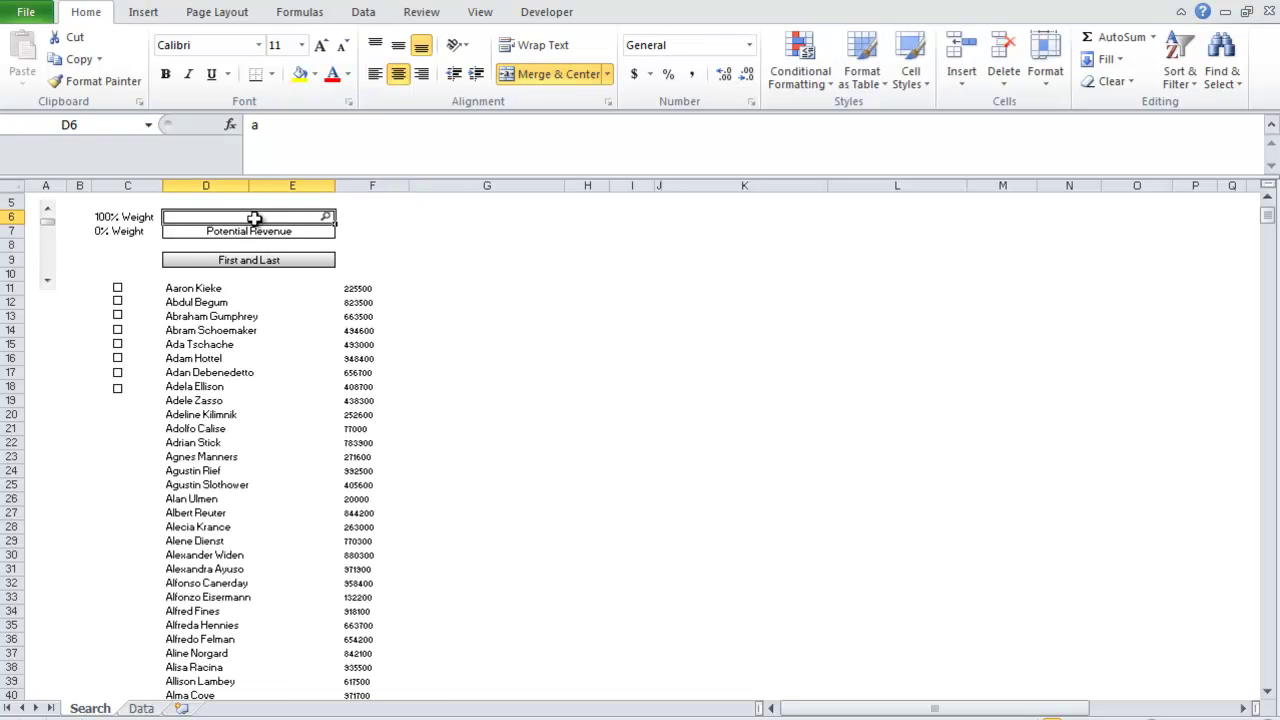
- Inspect the results list formula and the search and Potential Revenue cells
left_click_drag(182, 298, 193, 643)
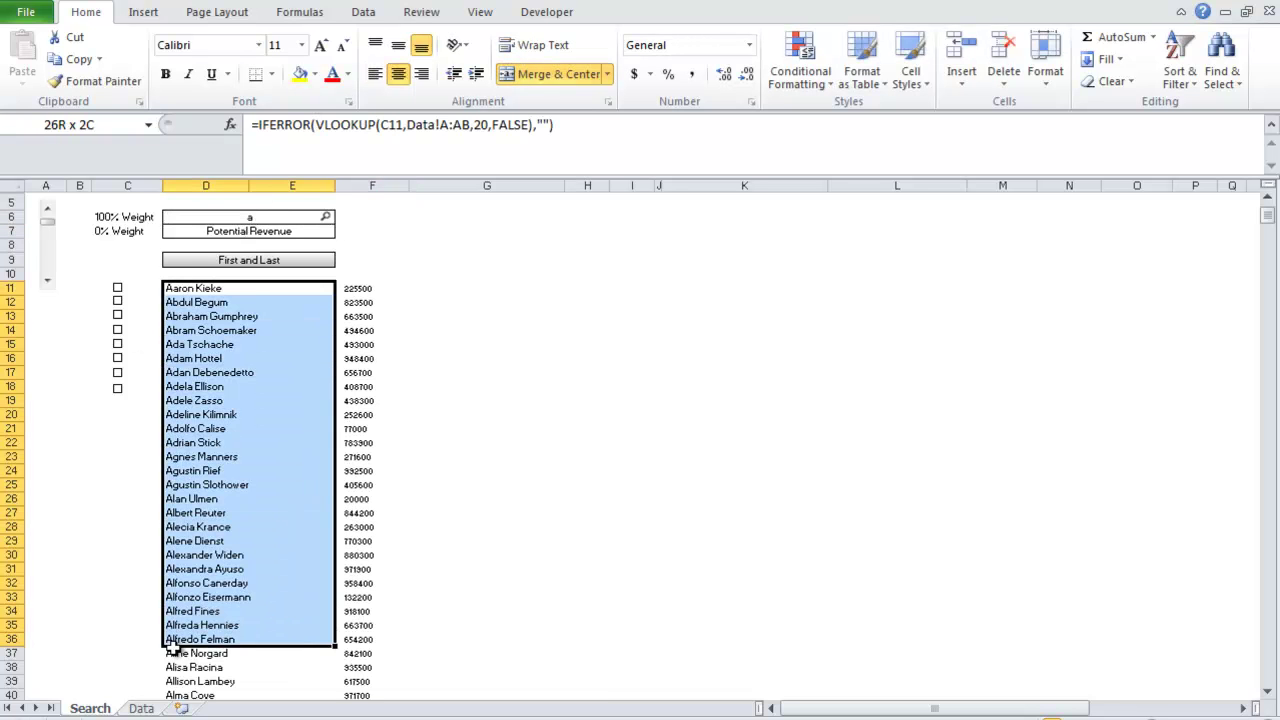
left_click_drag(233, 231, 233, 216)
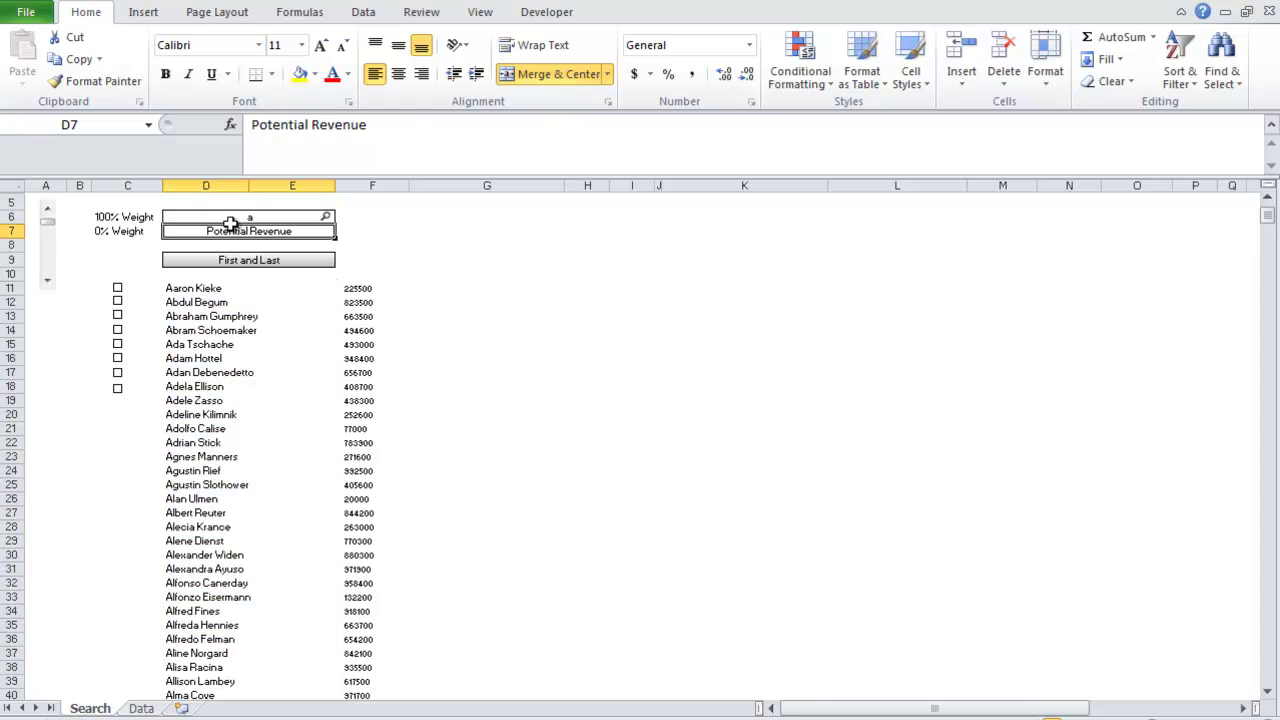
left_click(262, 218)
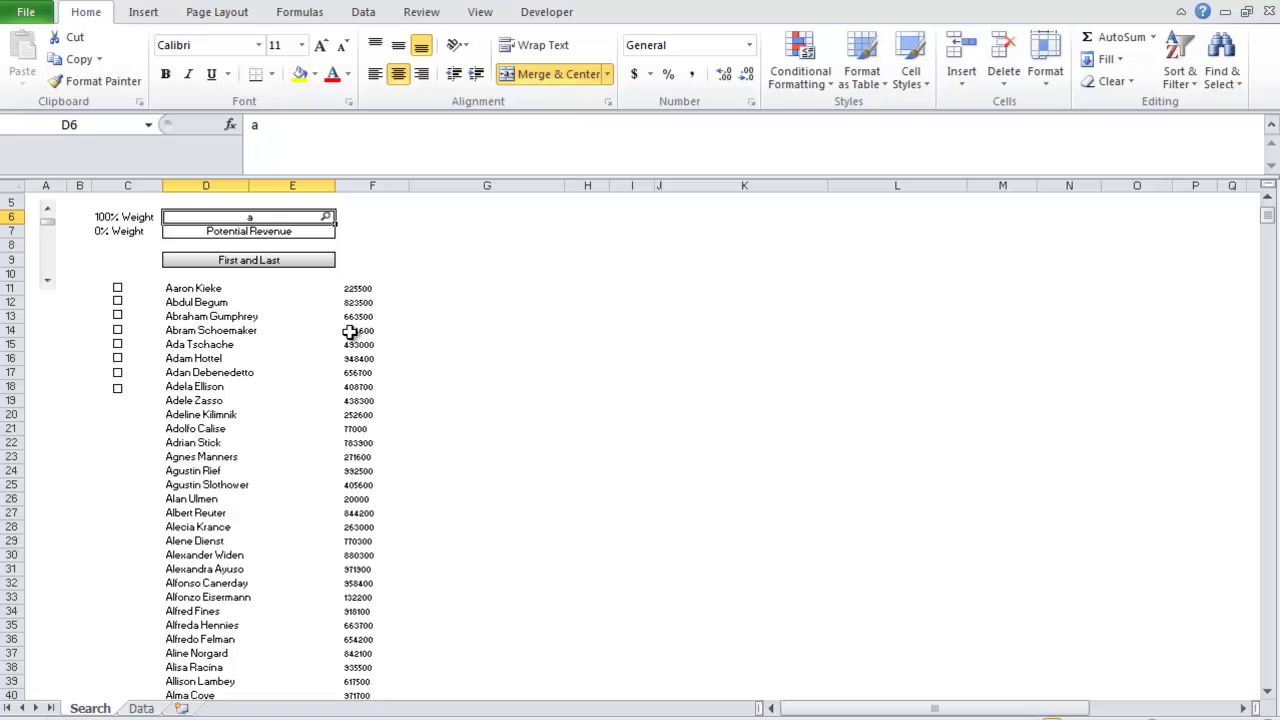
- Try the search terms 'adam', 'b' and 'br' in D6
type("dam")
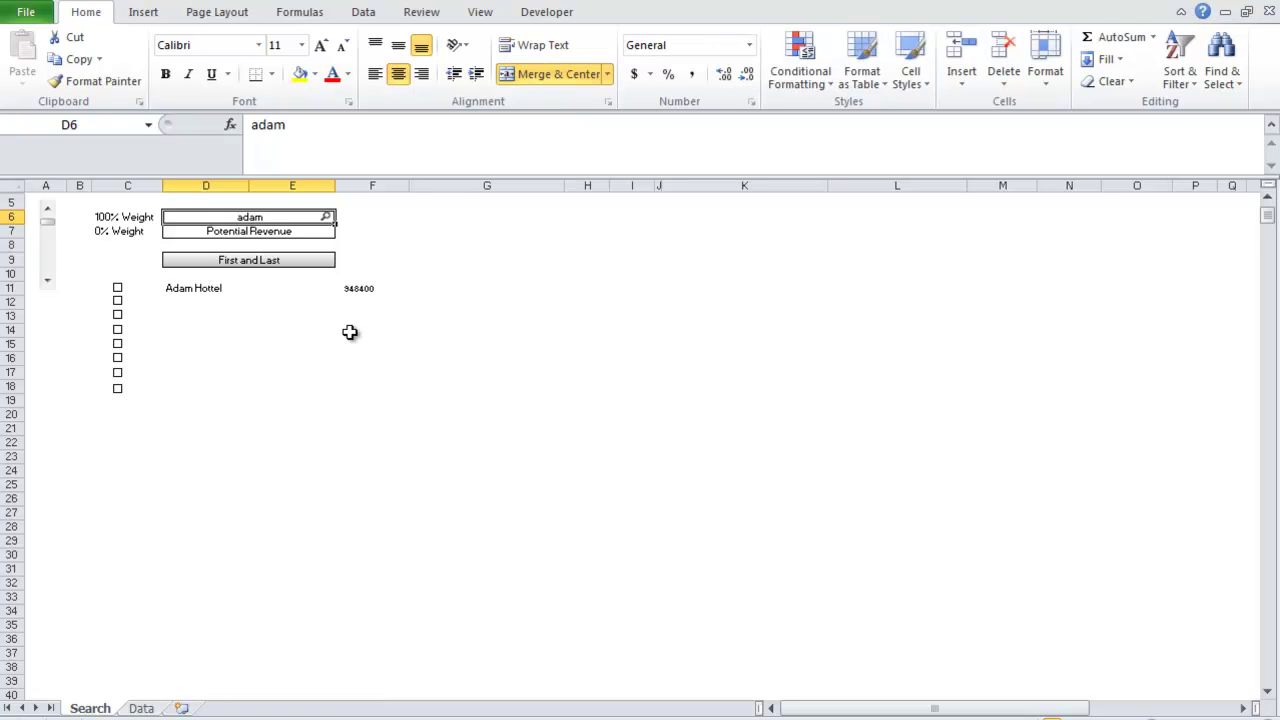
key("BackSpace")
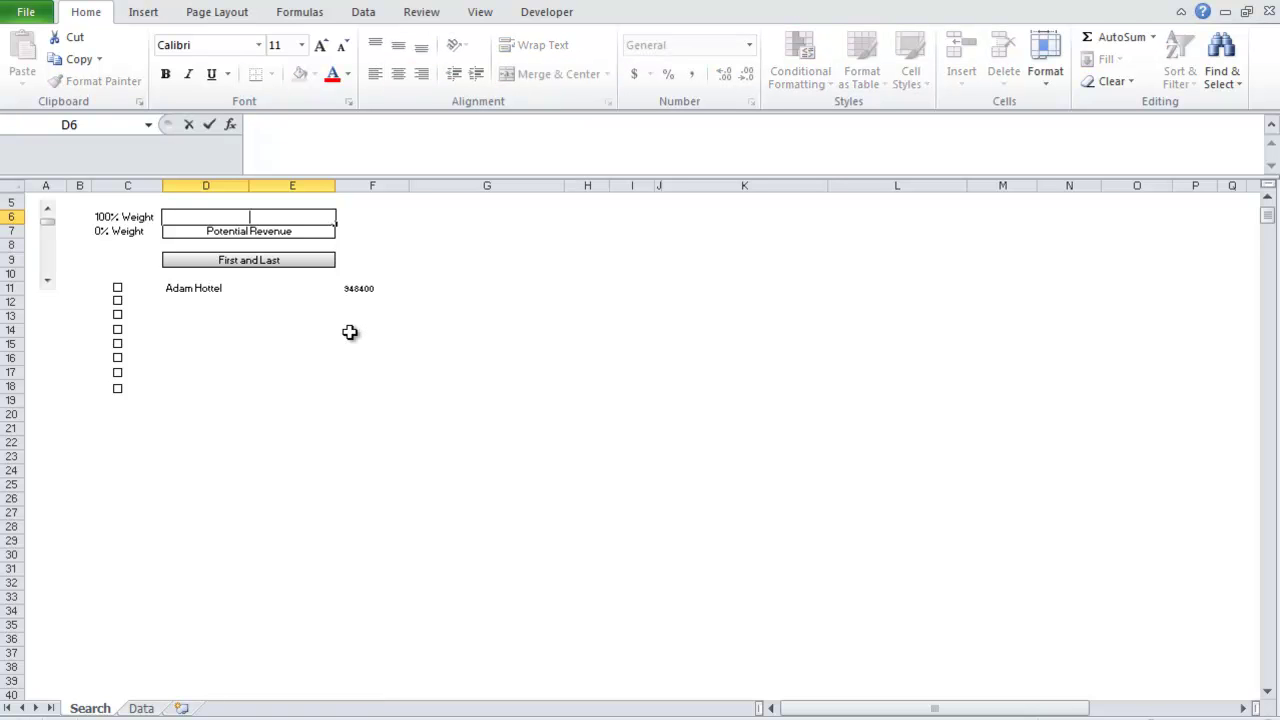
type("b")
key("Return")
type("br\\")
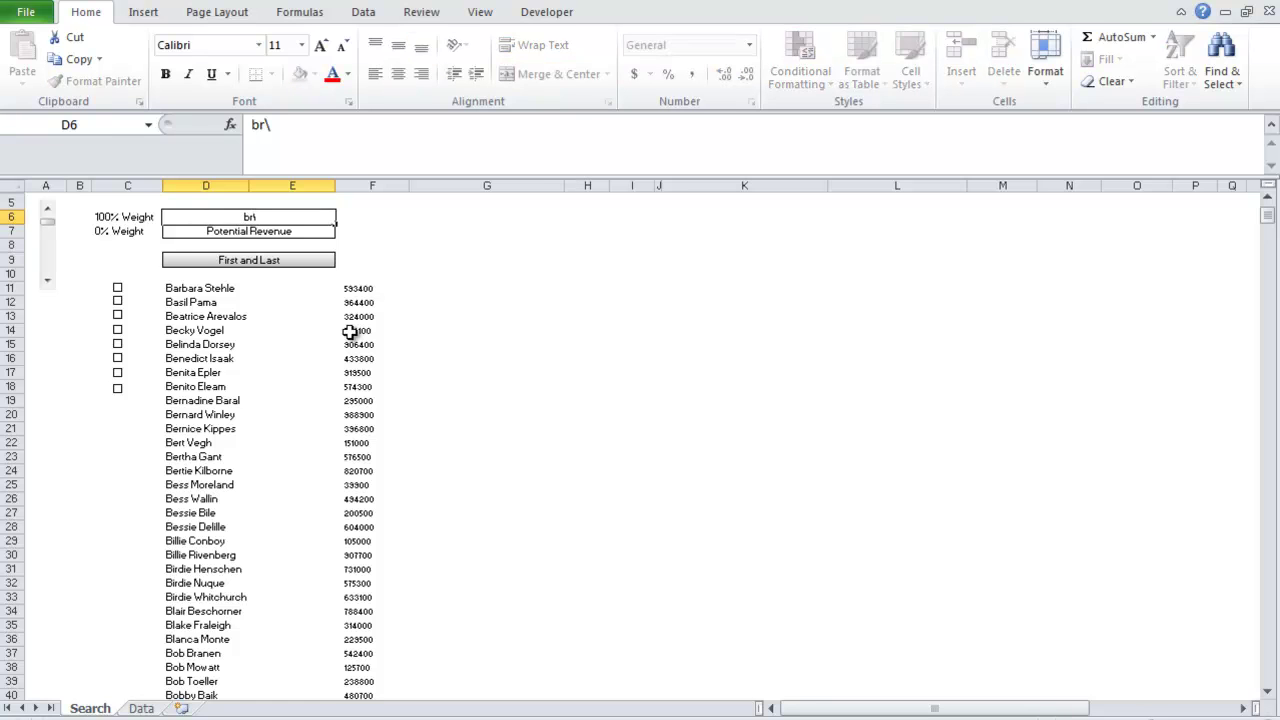
key("BackSpace")
key("BackSpace")
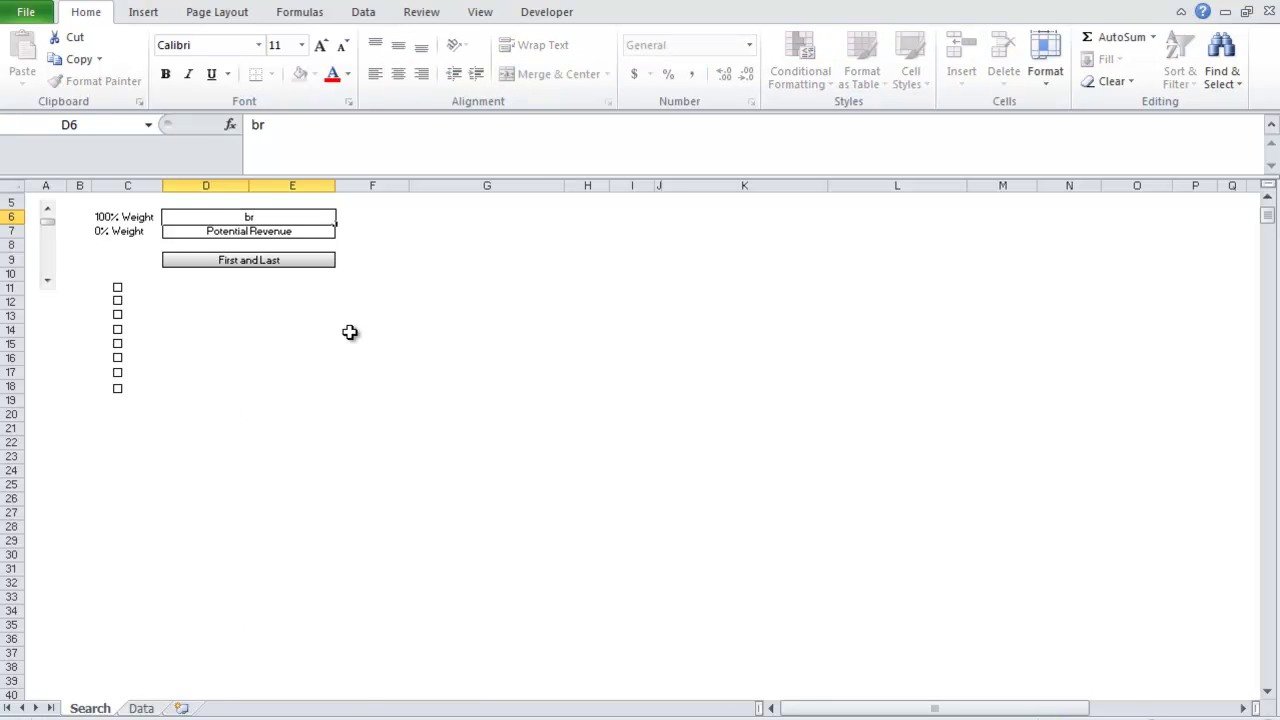
key("Return")
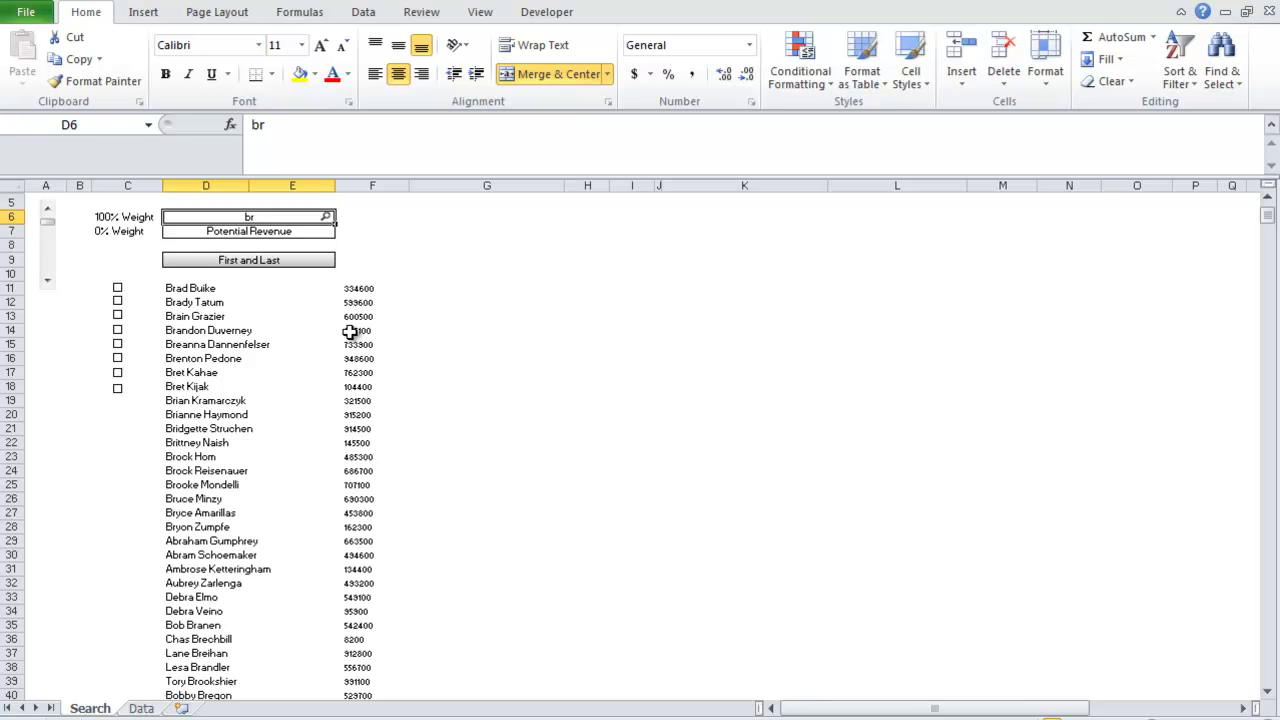
type("a\\")
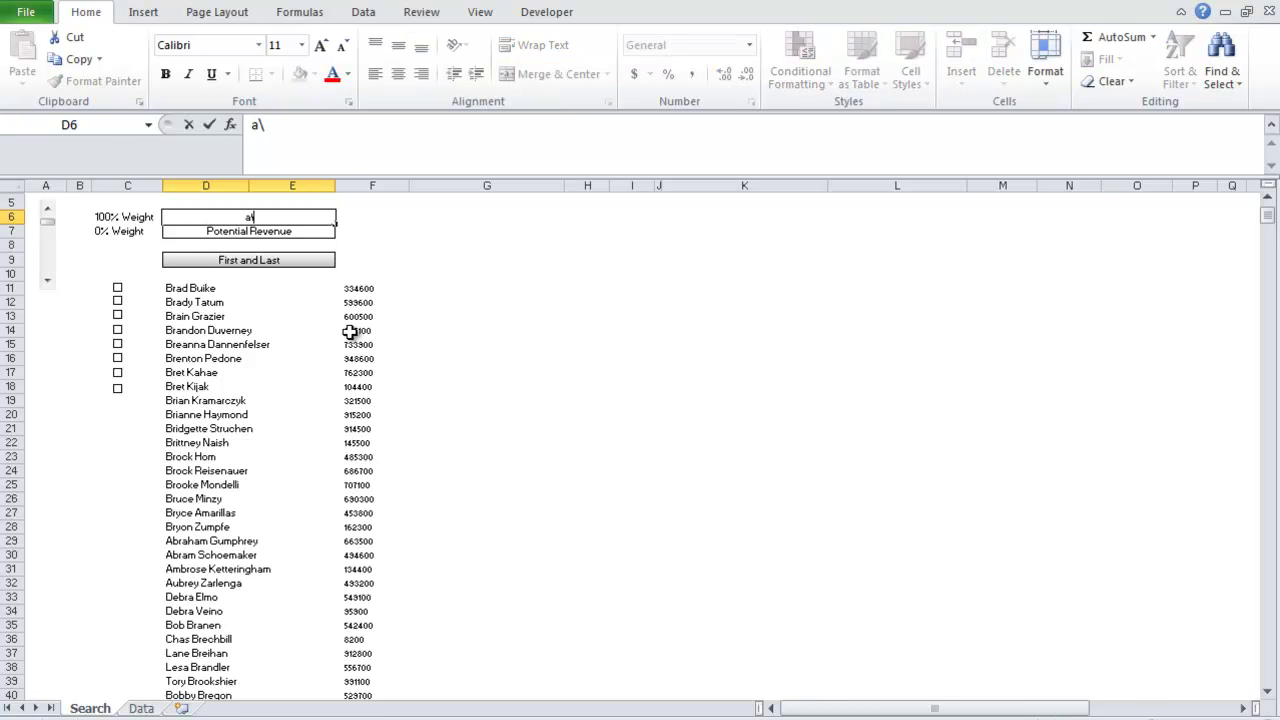
key("Return")
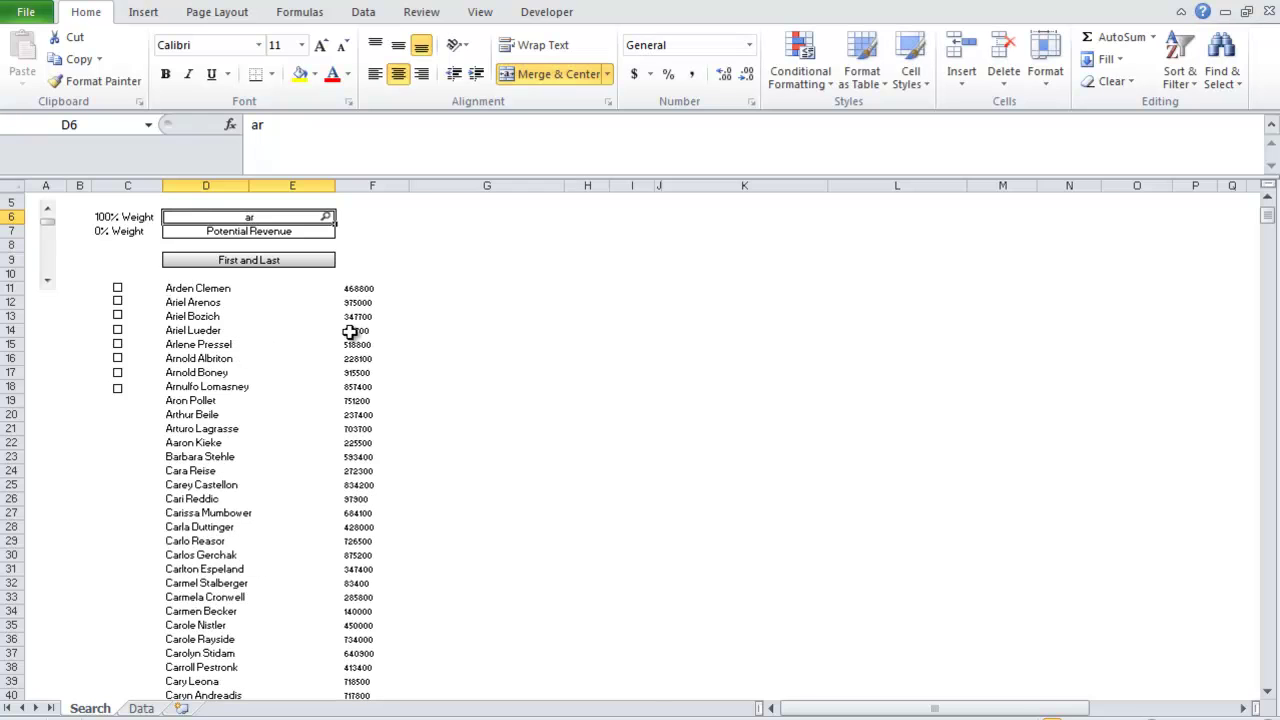
key("F2")
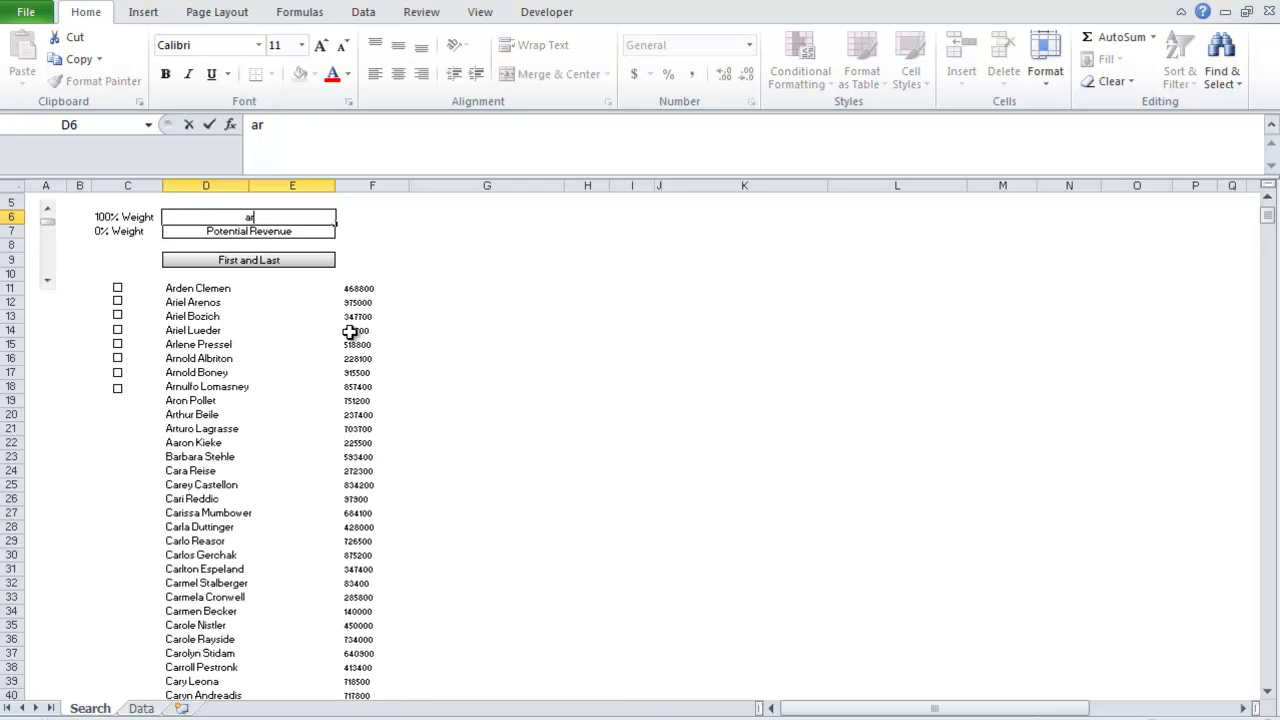
type("iel\\")
key("Return")
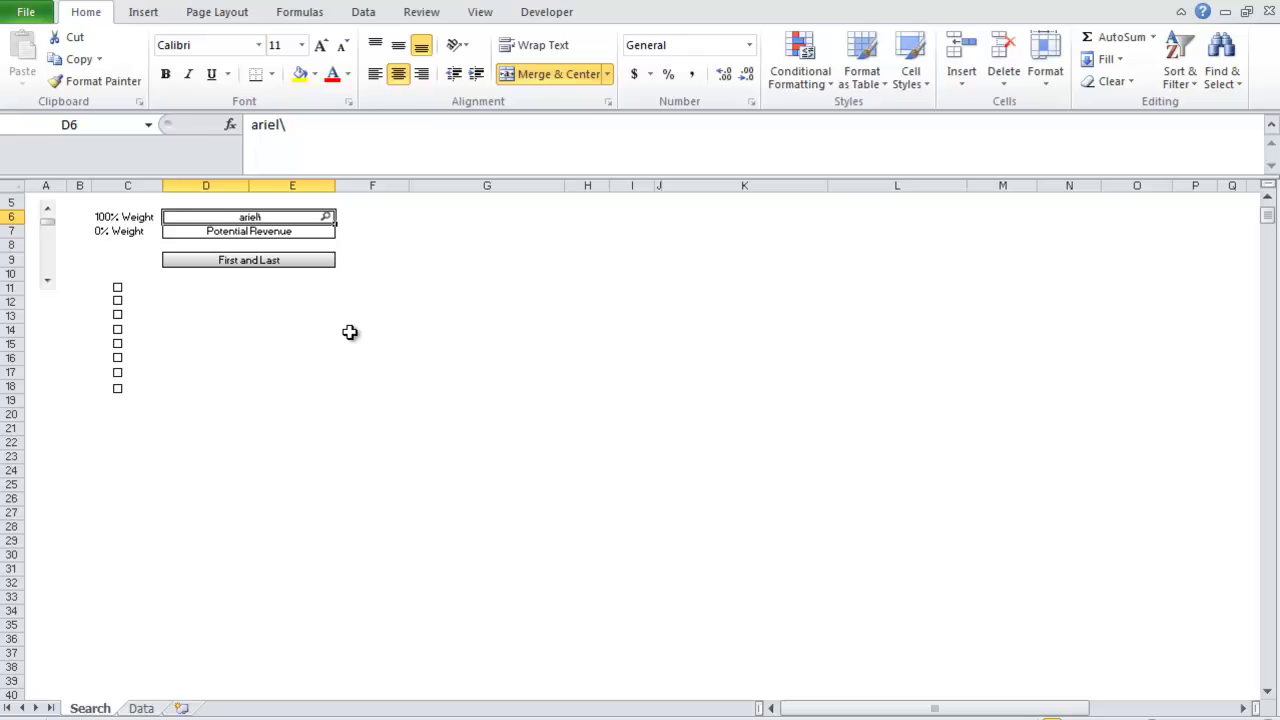
key("F2")
key("BackSpace")
key("Return")
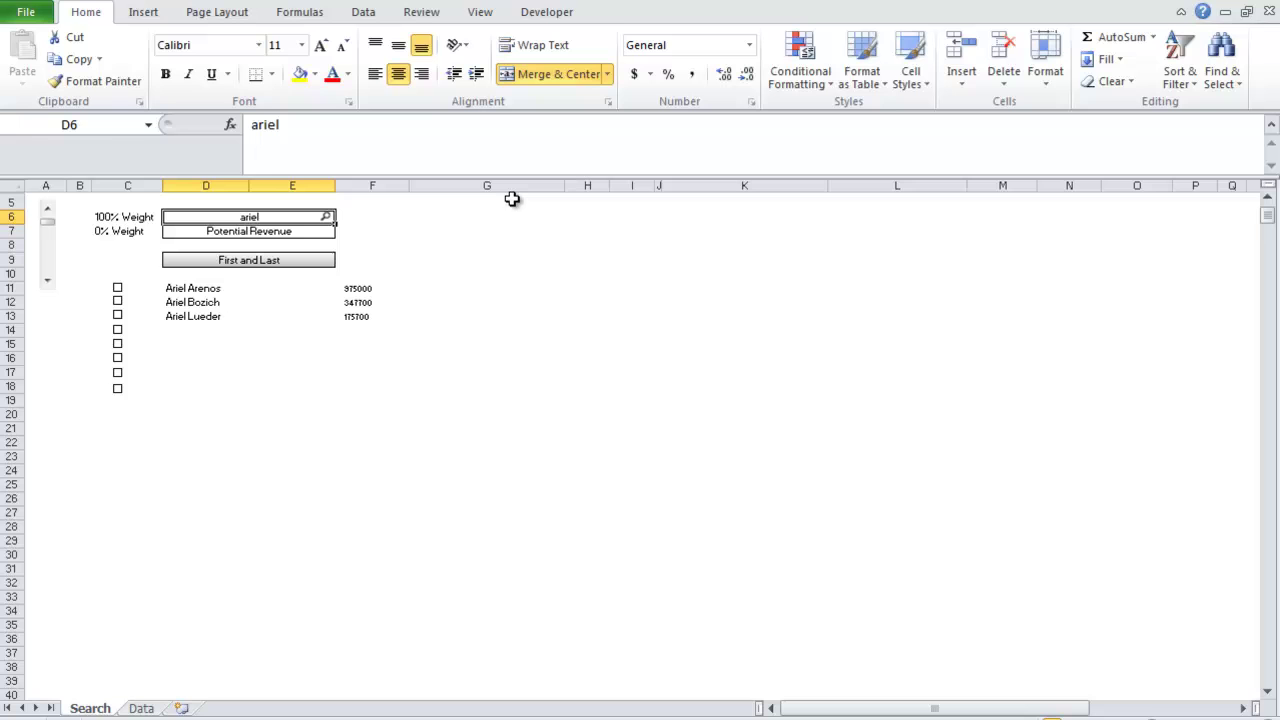
- Review the contact field columns on the Data sheet, then return to the Search sheet
left_click_drag(472, 277, 443, 690)
left_click(141, 708)
scroll(443, 450, "down", 15)
scroll(443, 400, "up", 16)
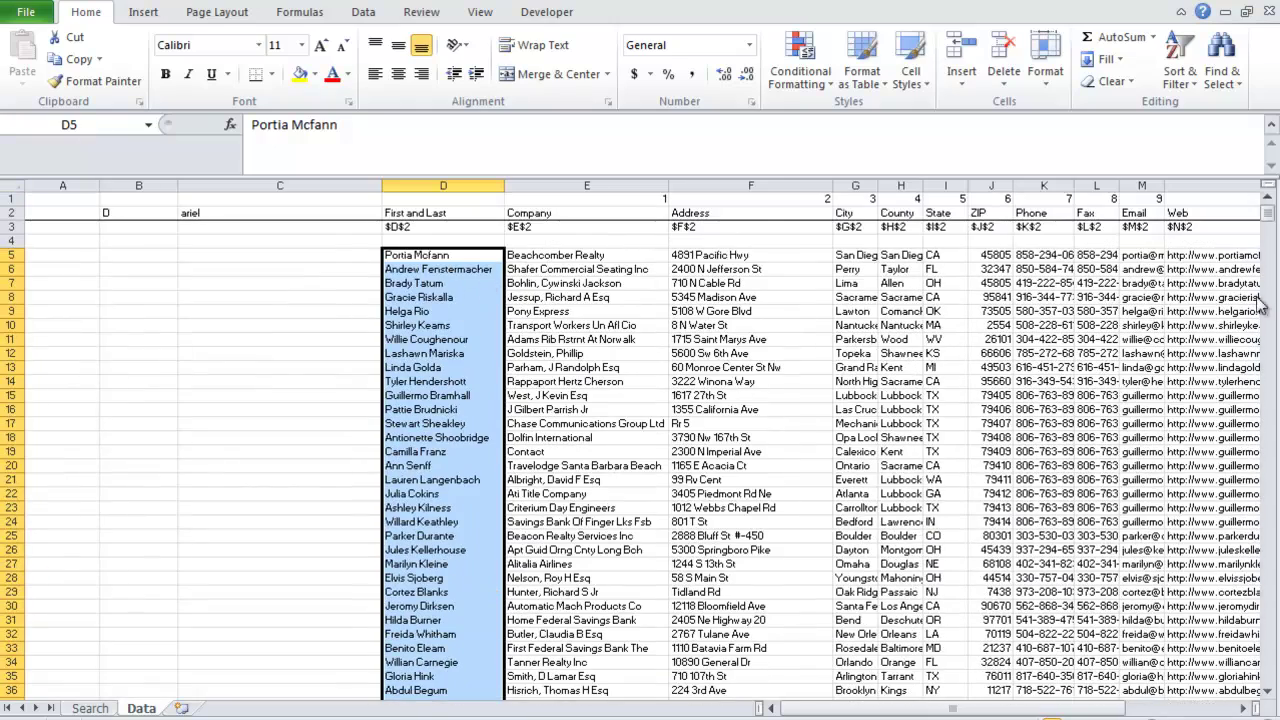
left_click(92, 708)
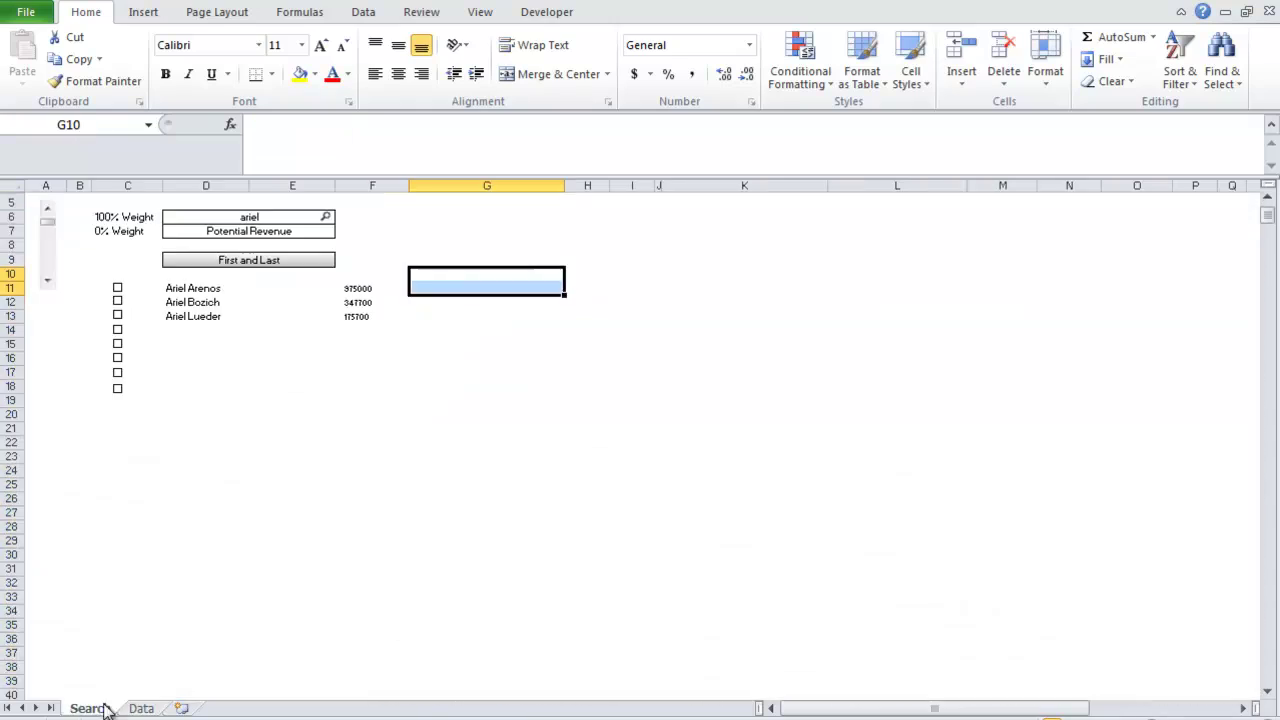
- Switch the D9 search field through Company, State, County and City
left_click(270, 262)
left_click(345, 261)
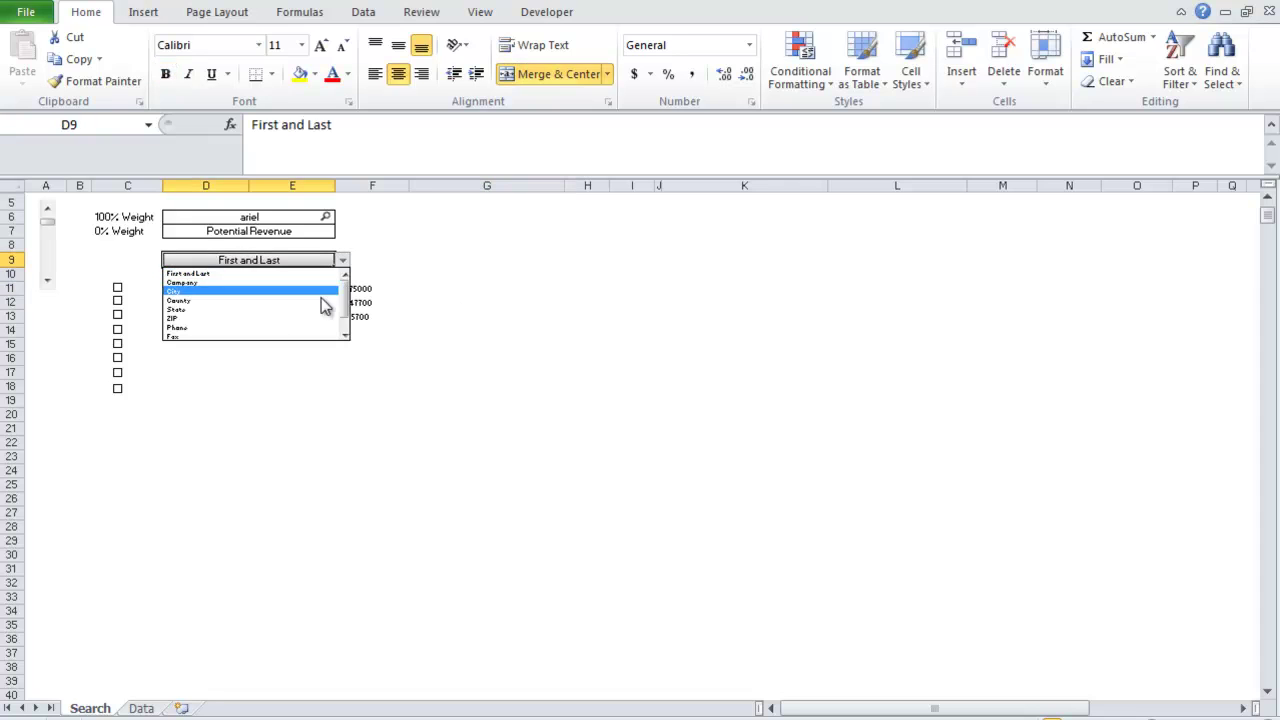
left_click(288, 283)
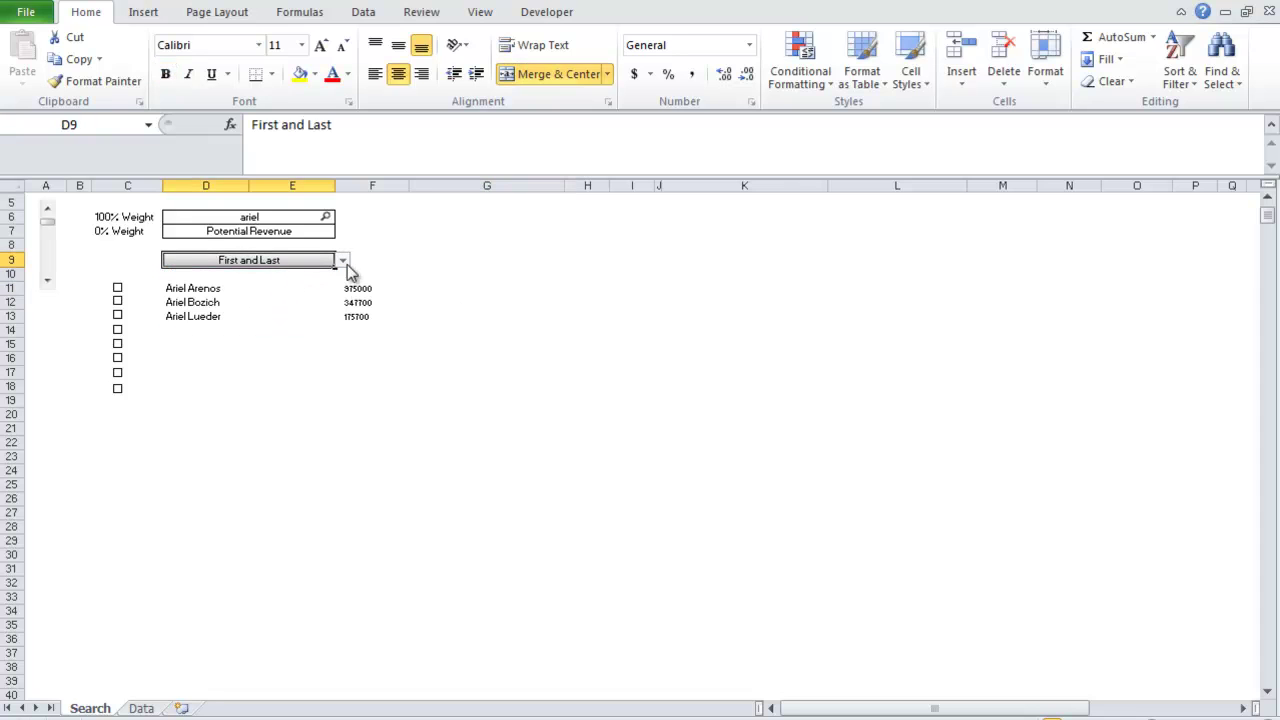
left_click(343, 261)
left_click(280, 283)
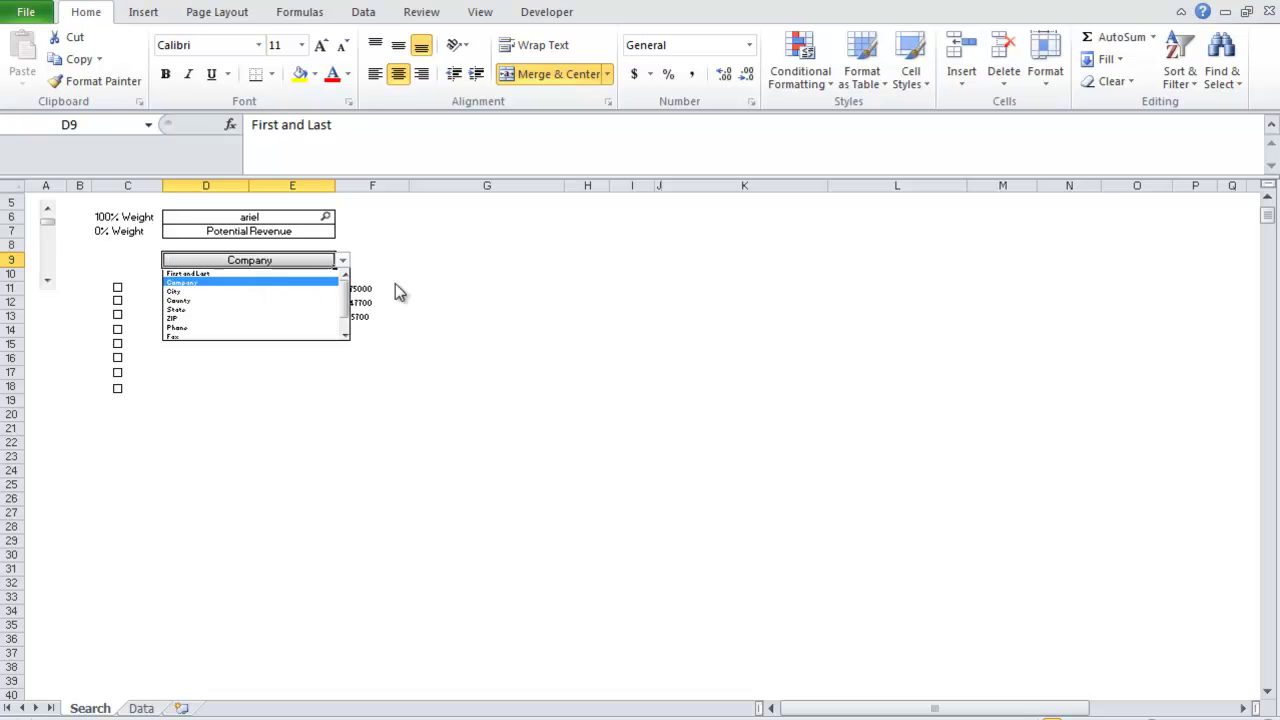
left_click(343, 261)
left_click(294, 301)
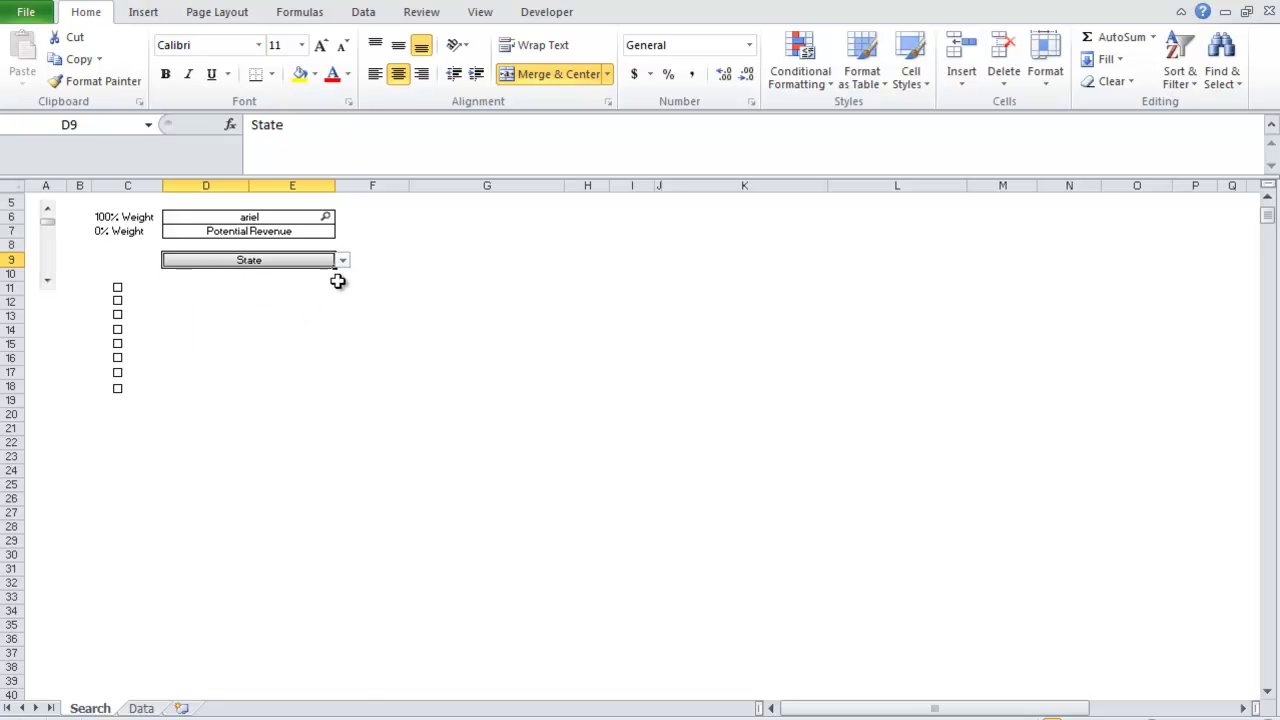
left_click(343, 261)
left_click(289, 291)
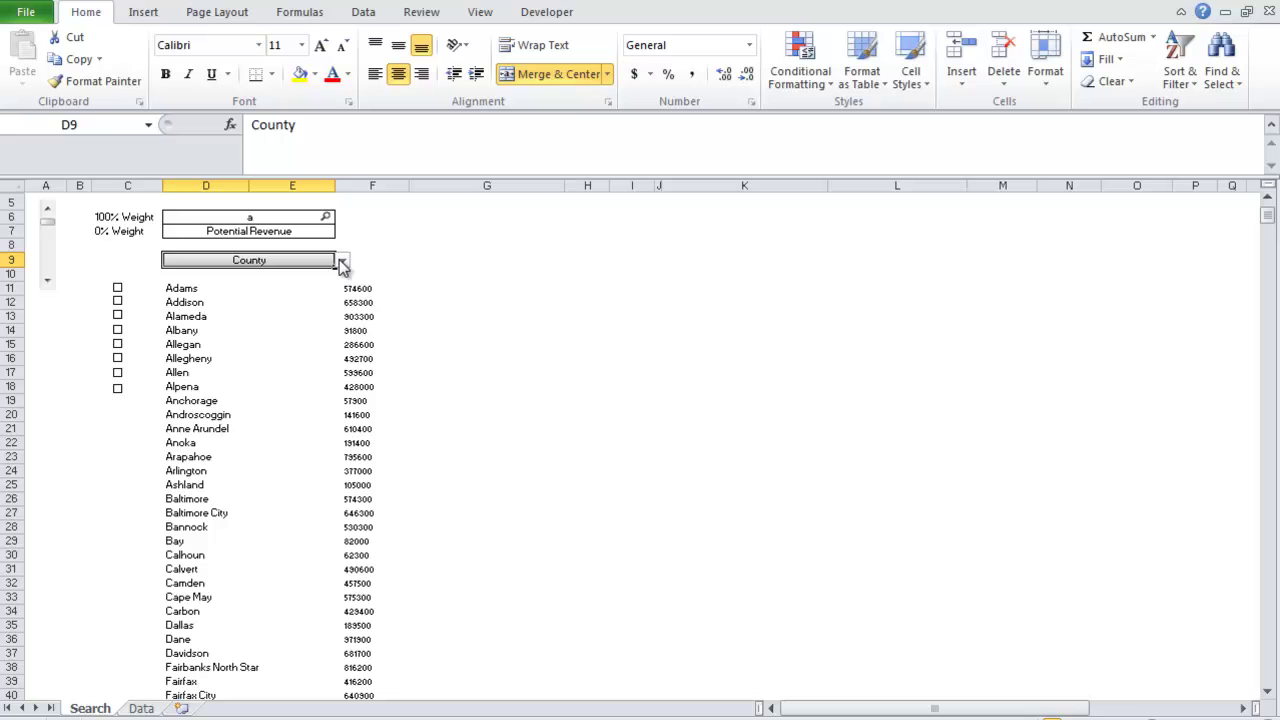
left_click(343, 261)
left_click(289, 280)
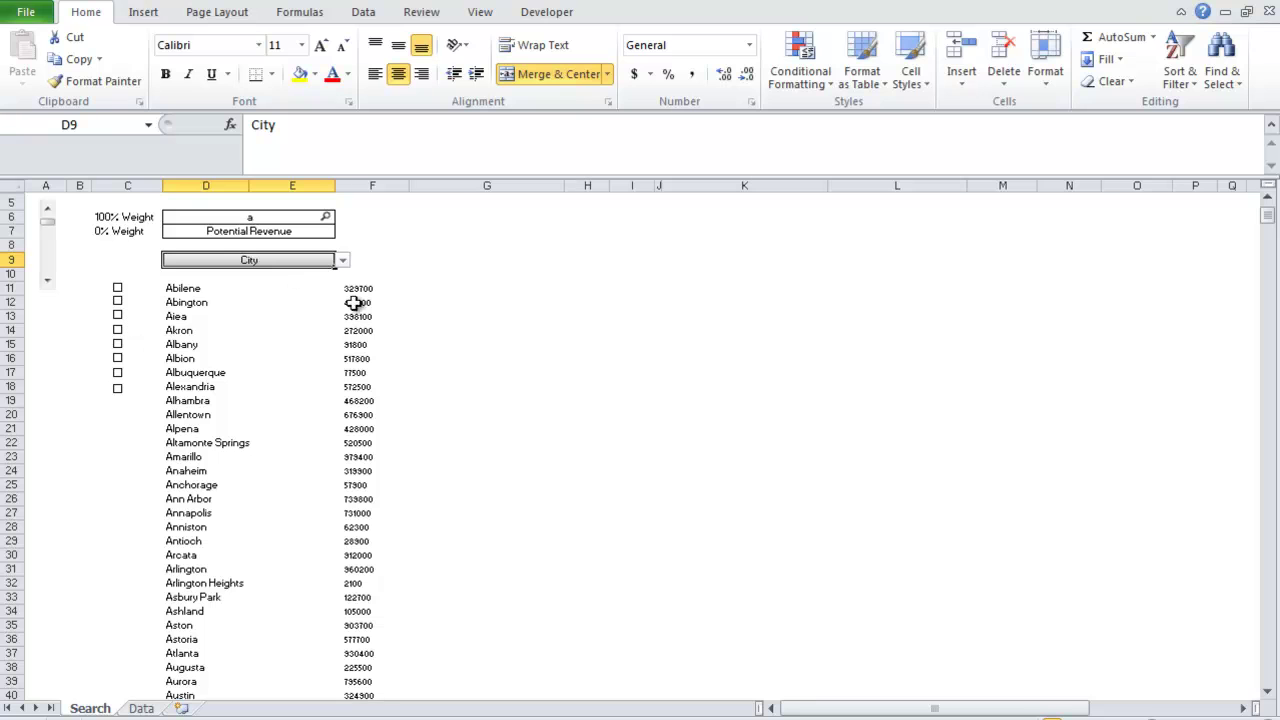
- Change the search field to State, then to Fax, and reselect search cell D6
left_click(343, 261)
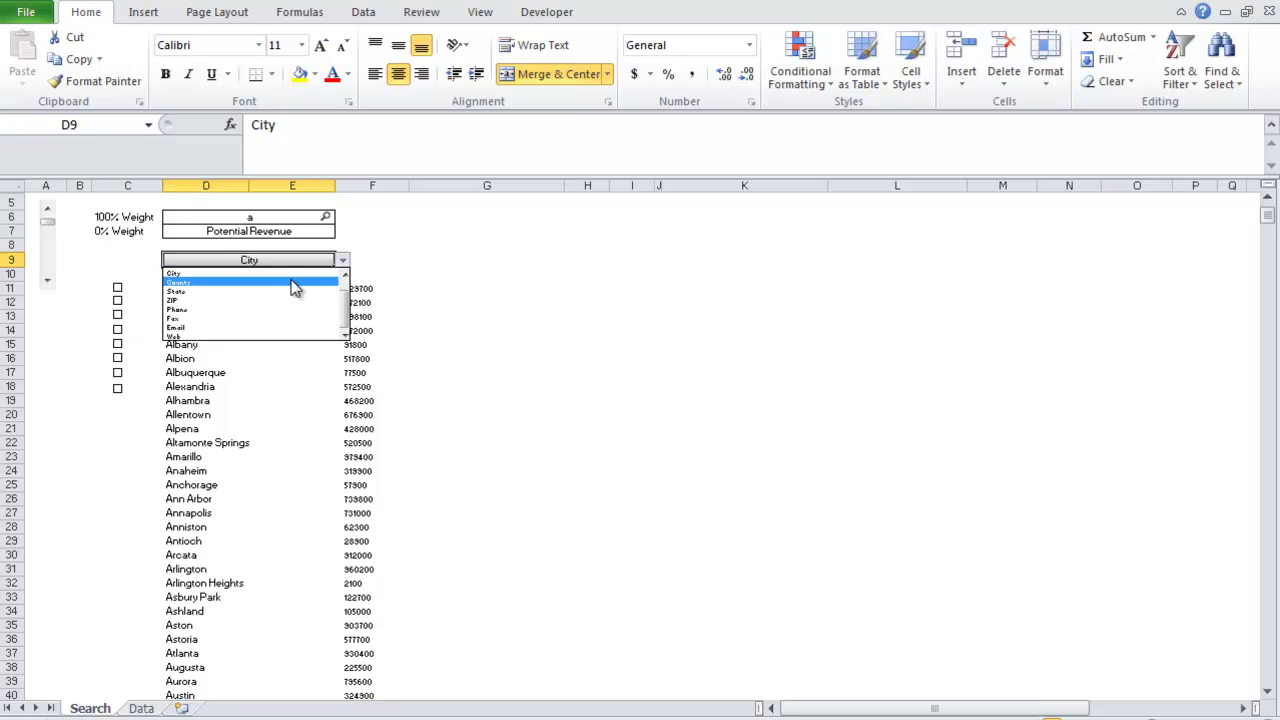
left_click(278, 292)
left_click(339, 262)
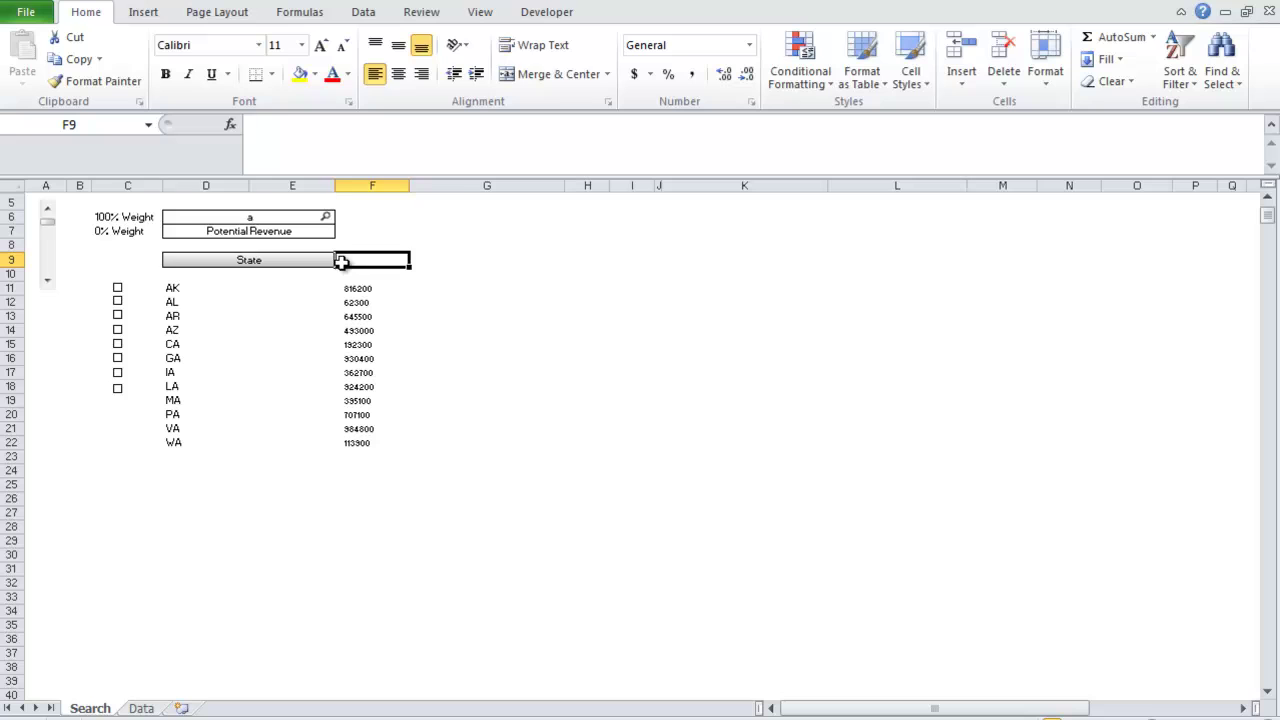
left_click(339, 262)
left_click(341, 260)
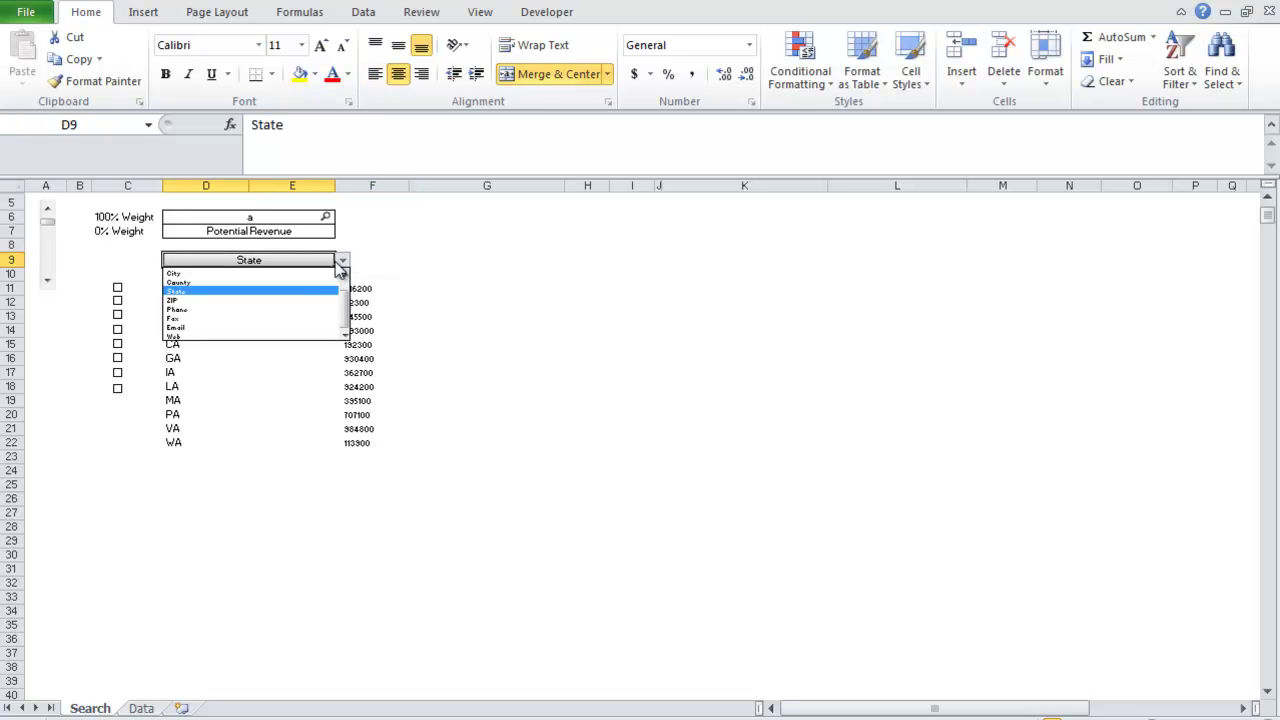
left_click(264, 319)
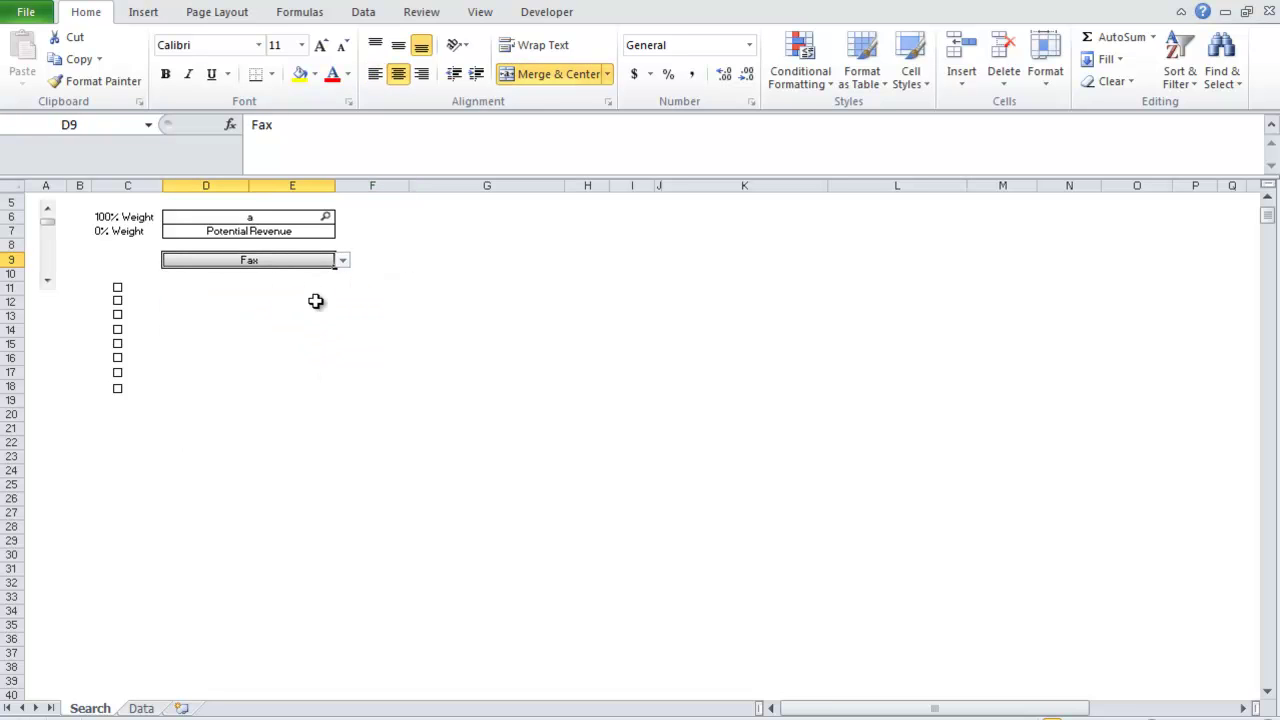
left_click(250, 220)
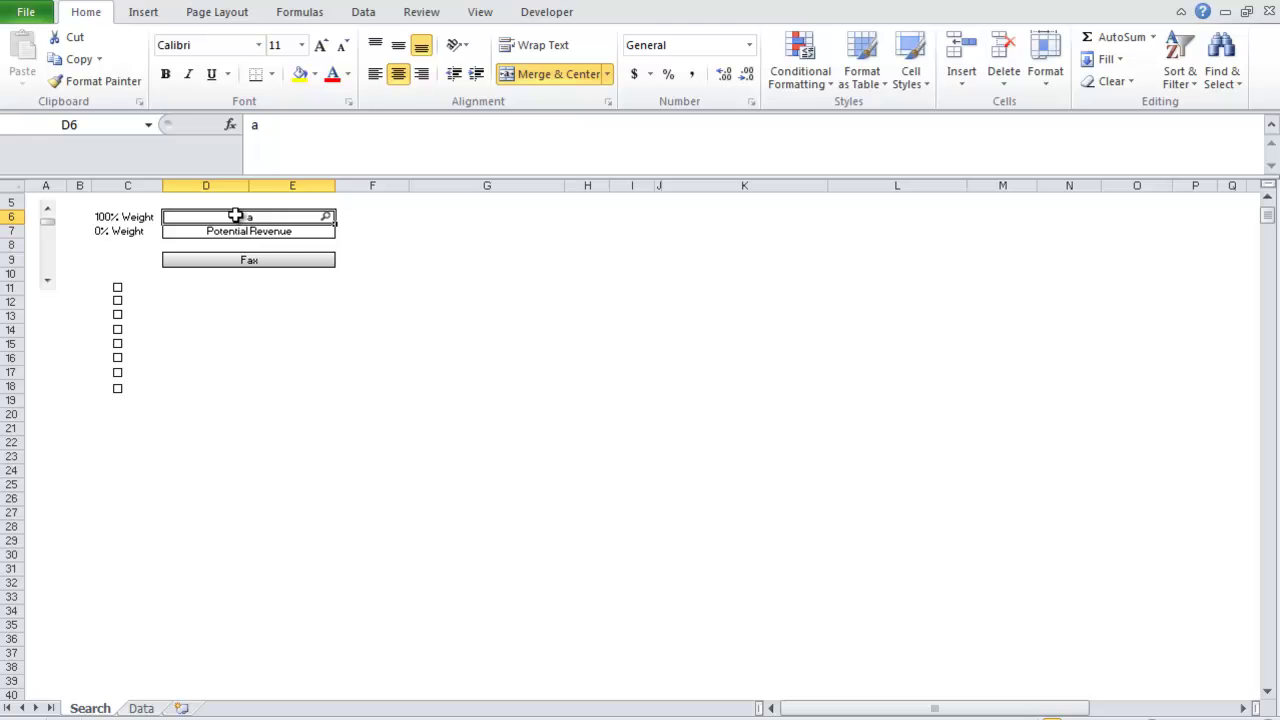
- Set the D9 search field back to First and Last
double_click(236, 216)
key("Escape")
left_click(257, 259)
left_click(342, 263)
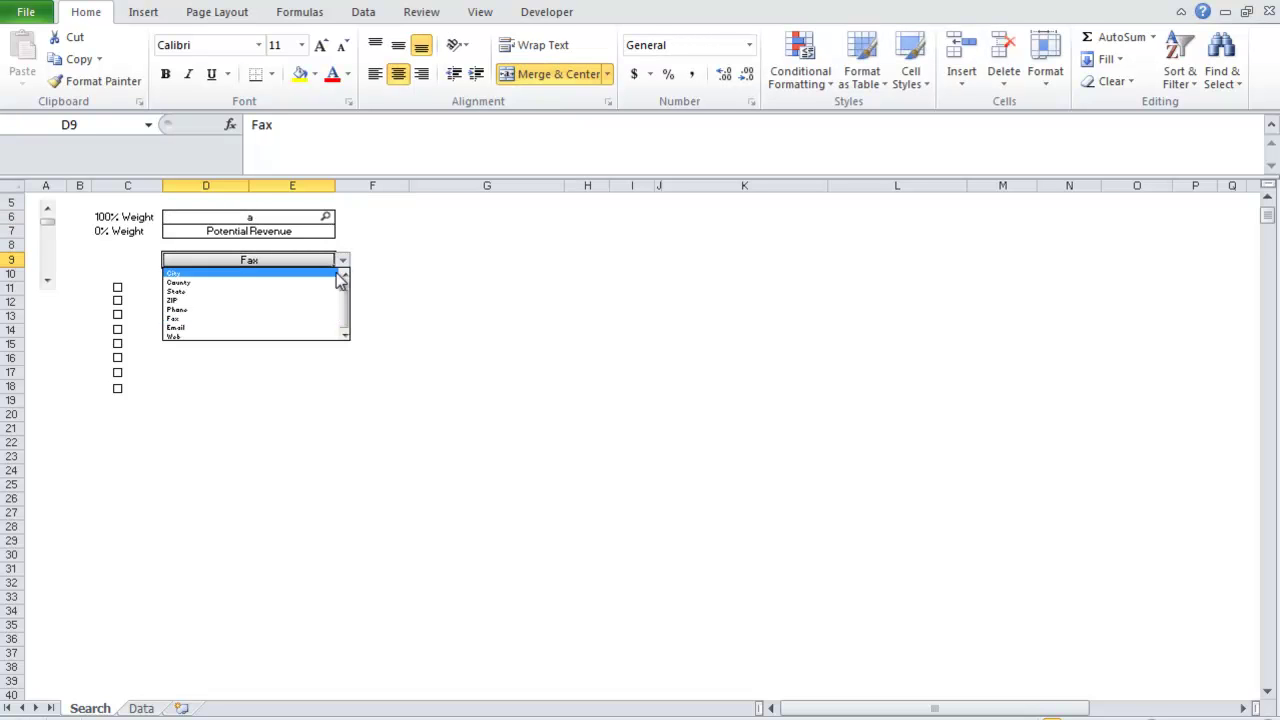
left_click(344, 275)
left_click(294, 276)
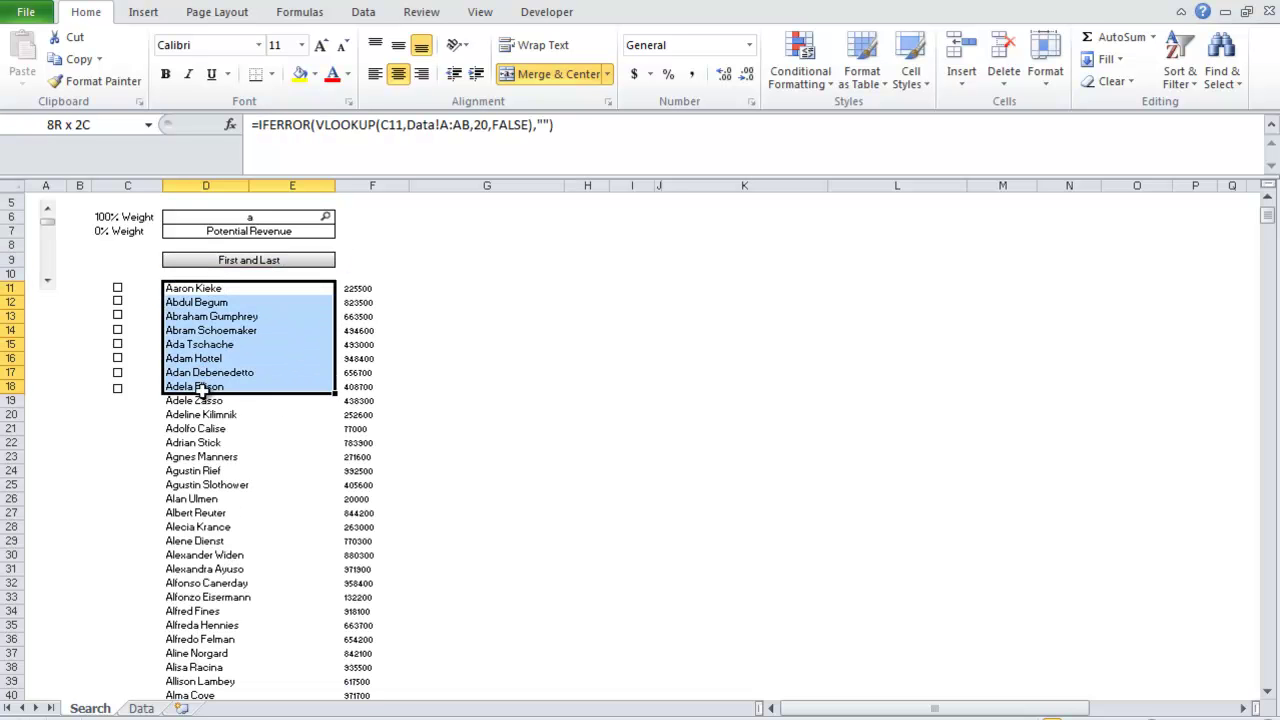
- Inspect the matching names from D11 and the linked cell beside it
left_click_drag(214, 289, 178, 446)
left_click(187, 291)
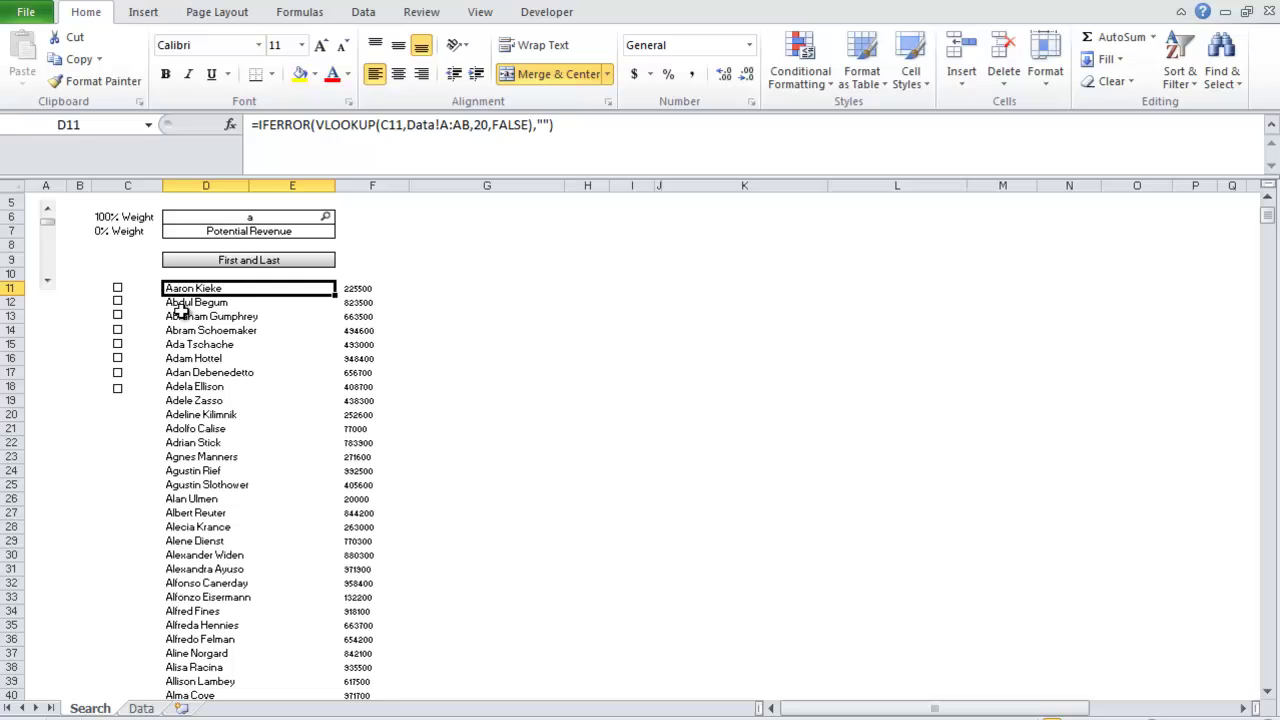
key("Left")
key("Right")
left_click_drag(196, 304, 192, 471)
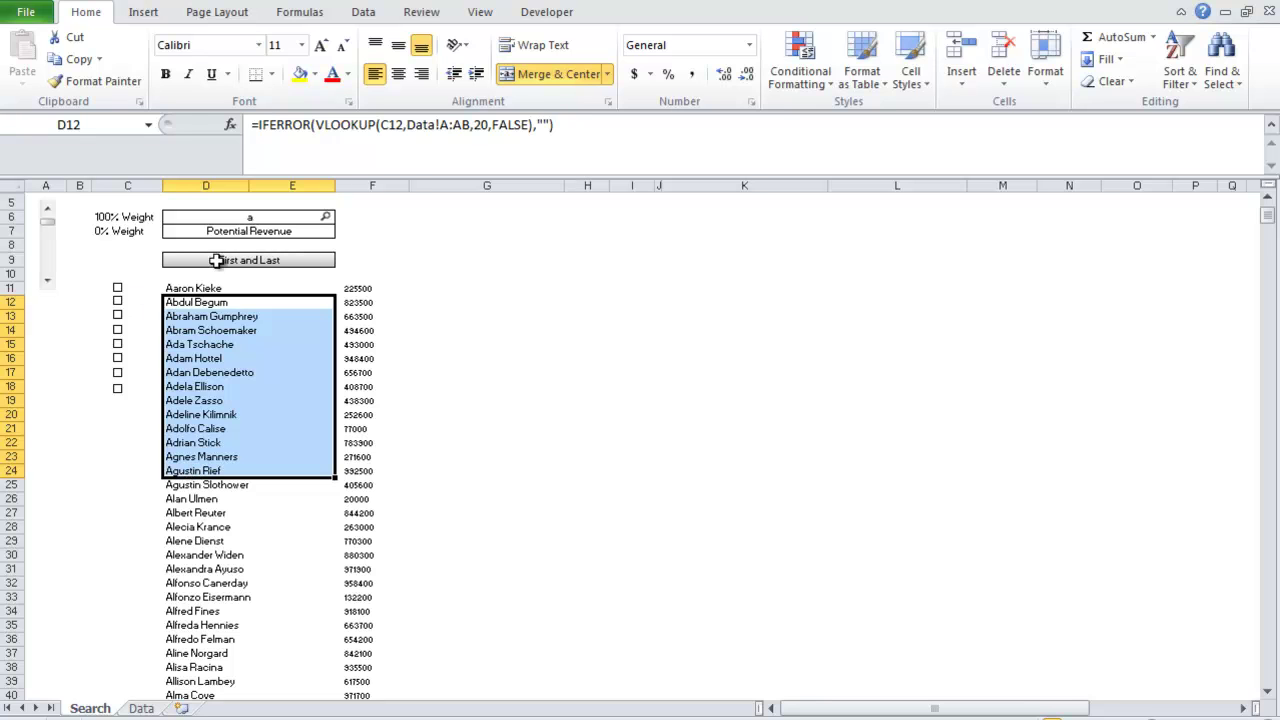
left_click(522, 302)
- Tick the contacts in rows 11, 12, 13, 15 and 16
left_click(118, 292)
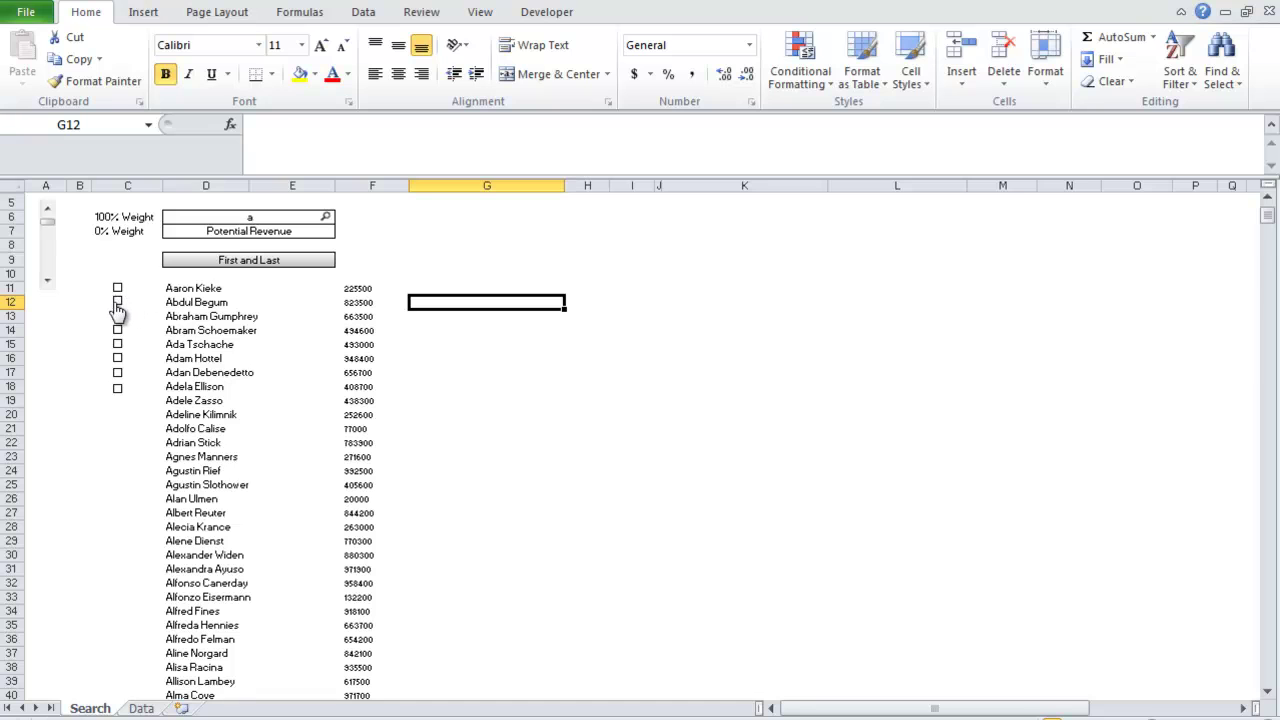
left_click(117, 303)
left_click(117, 316)
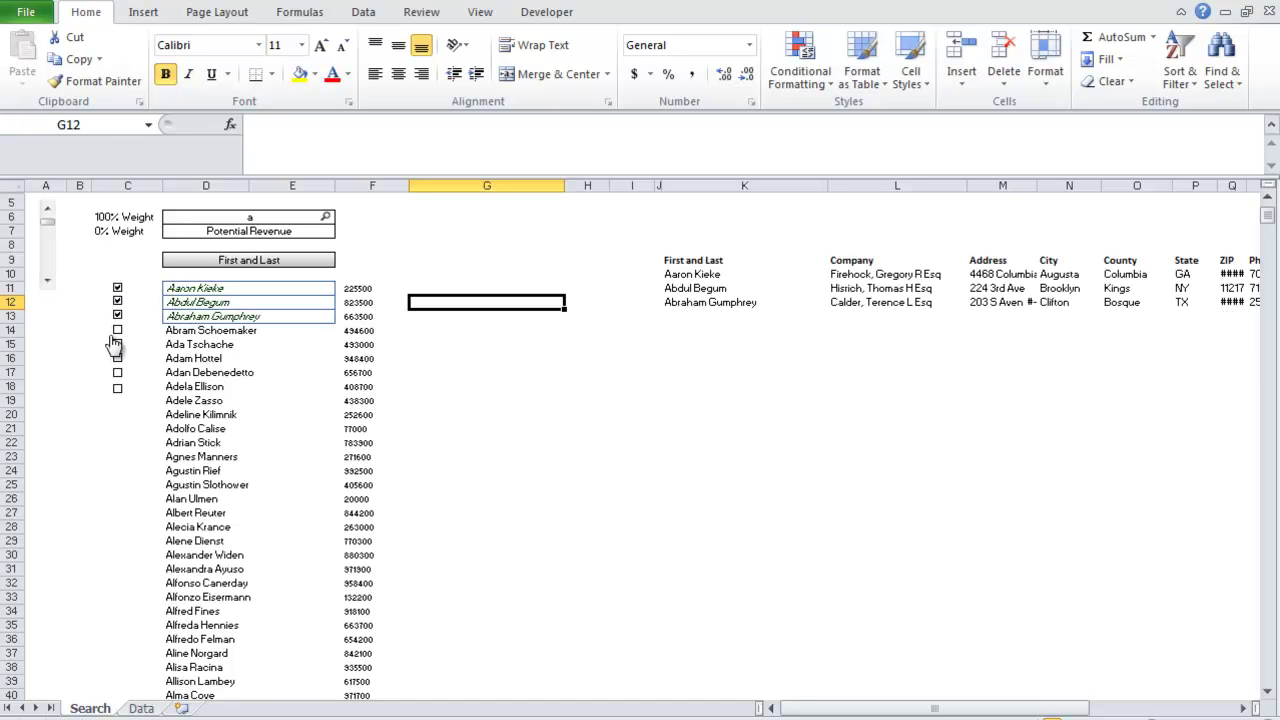
left_click(117, 344)
left_click(117, 360)
- Inspect the side table's Company, City, County, Phone and Fax formulas
scroll(430, 363, "right", 2)
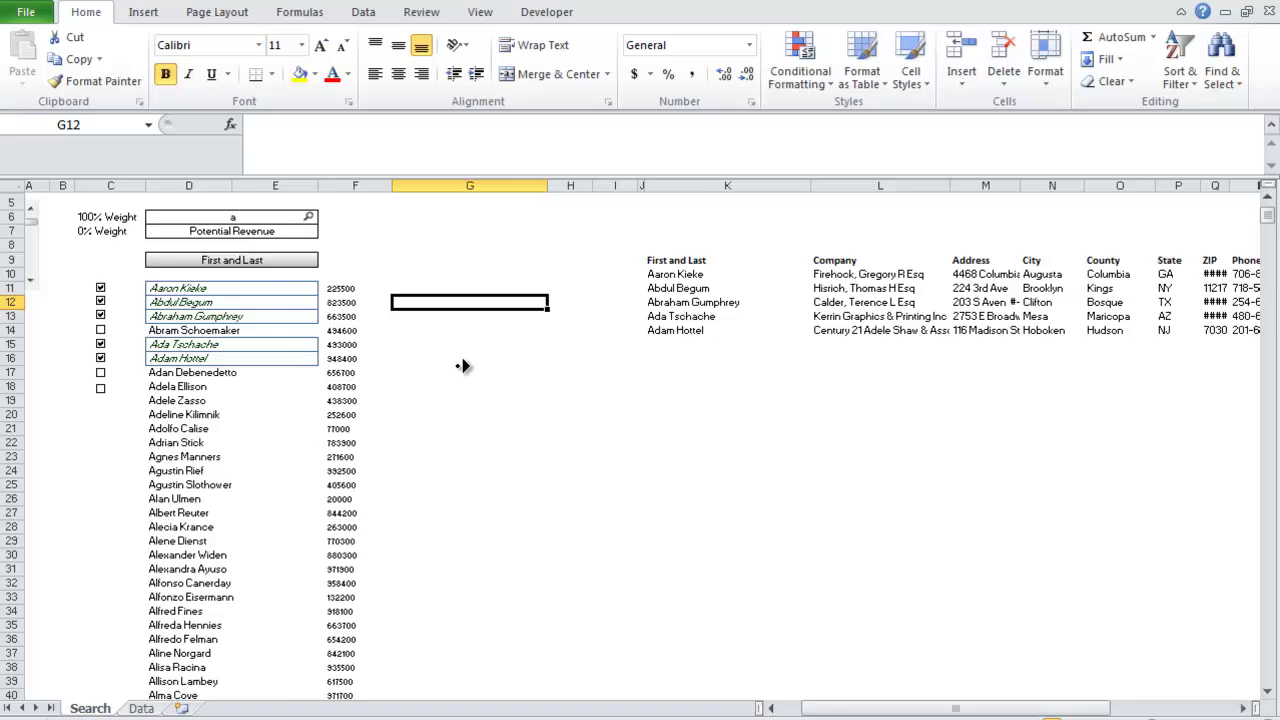
middle_click(409, 375)
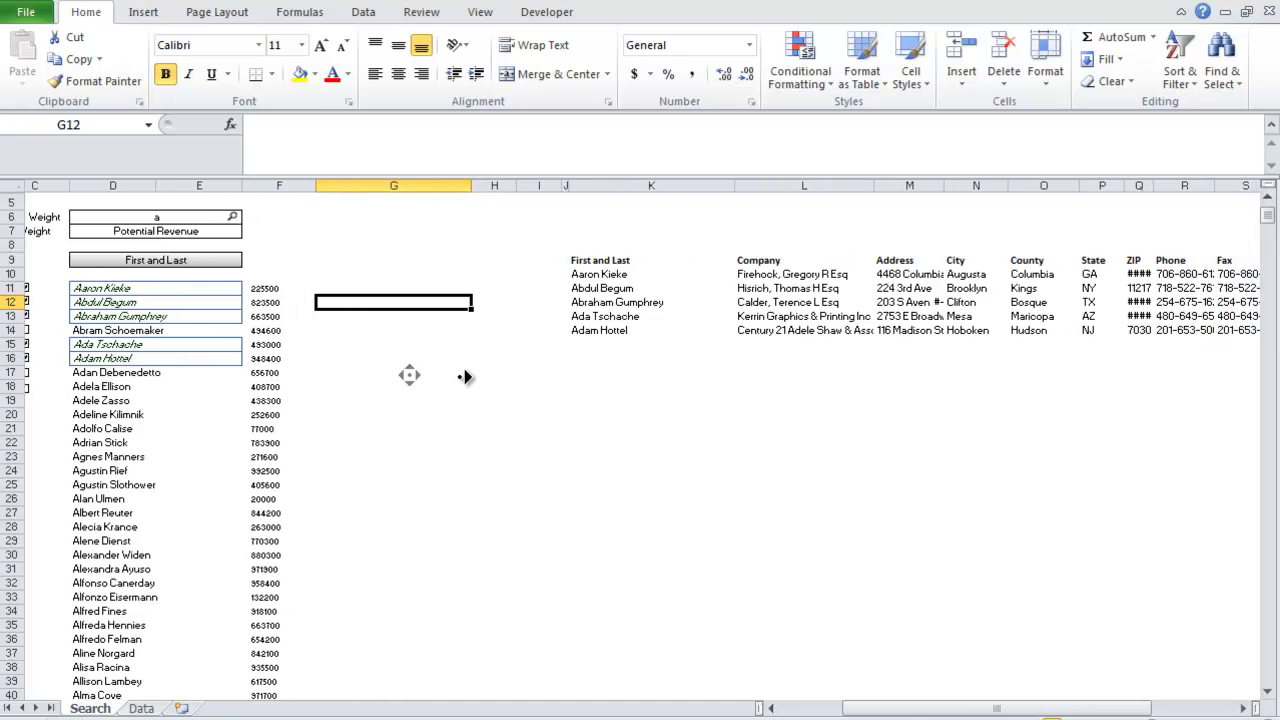
left_click(491, 371)
left_click(385, 276)
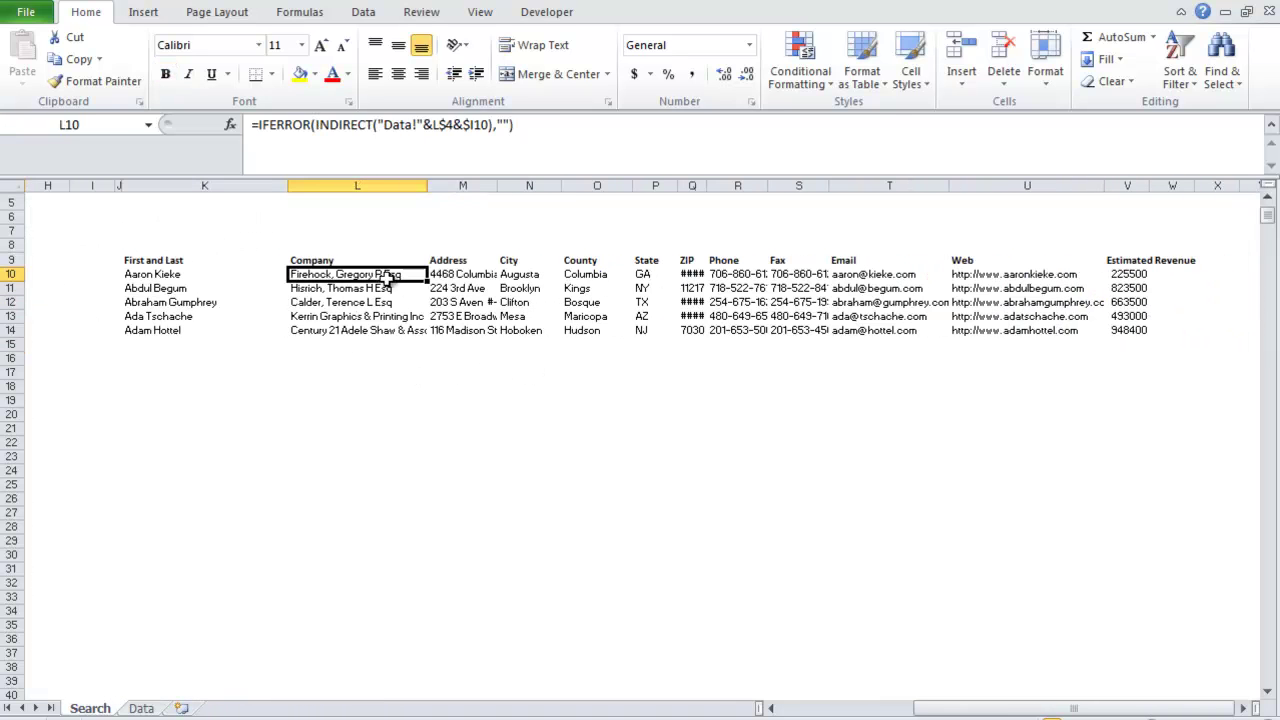
key("Right")
key("Right")
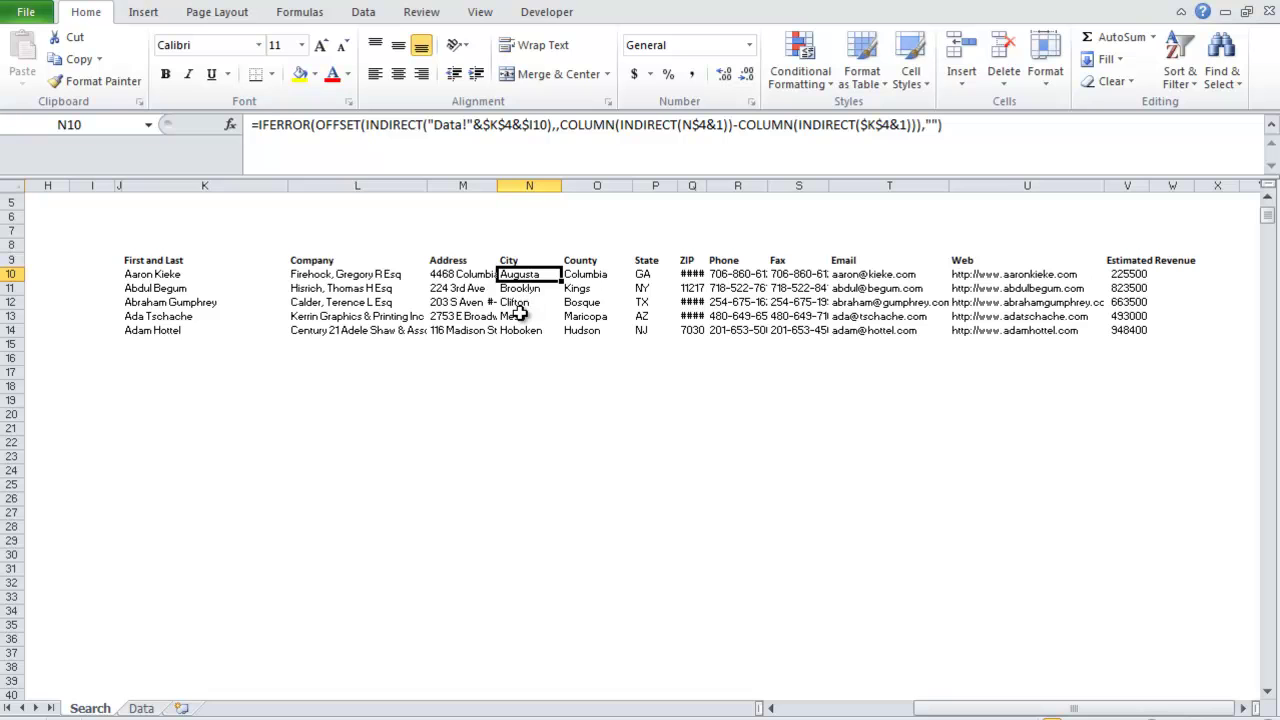
left_click(612, 290)
left_click(720, 291)
left_click(807, 274)
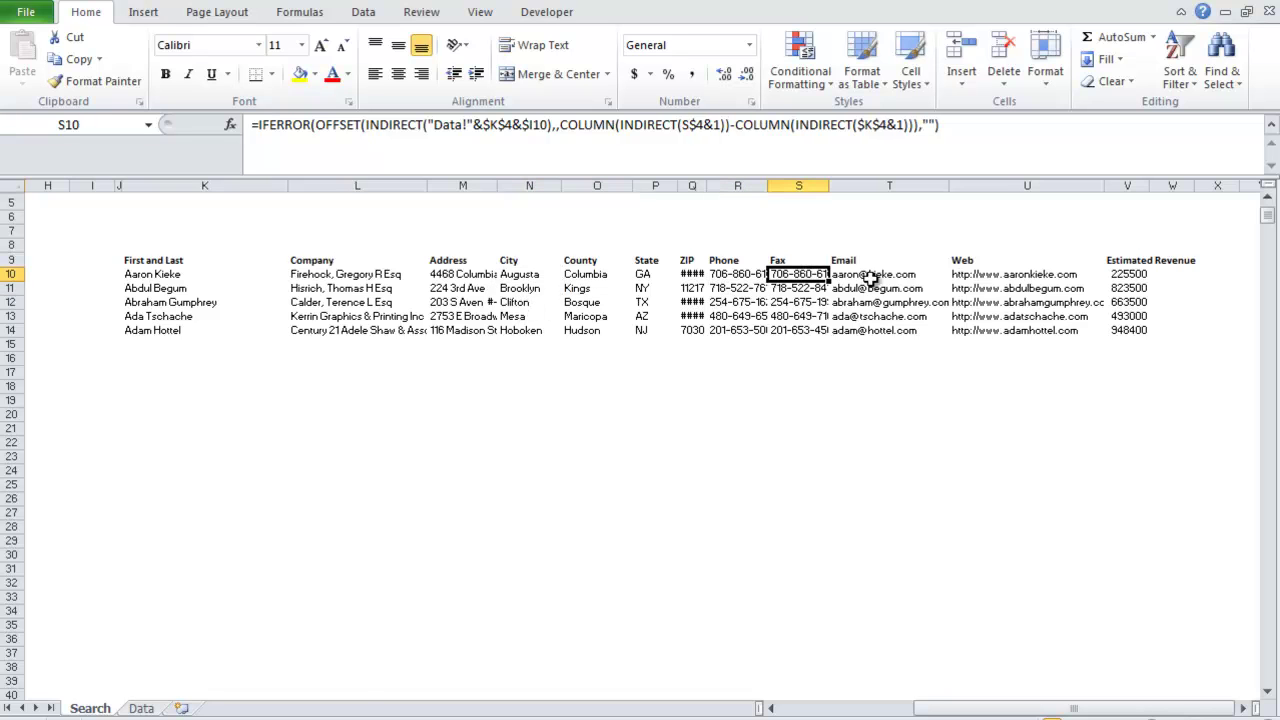
scroll(823, 349, "left", 3)
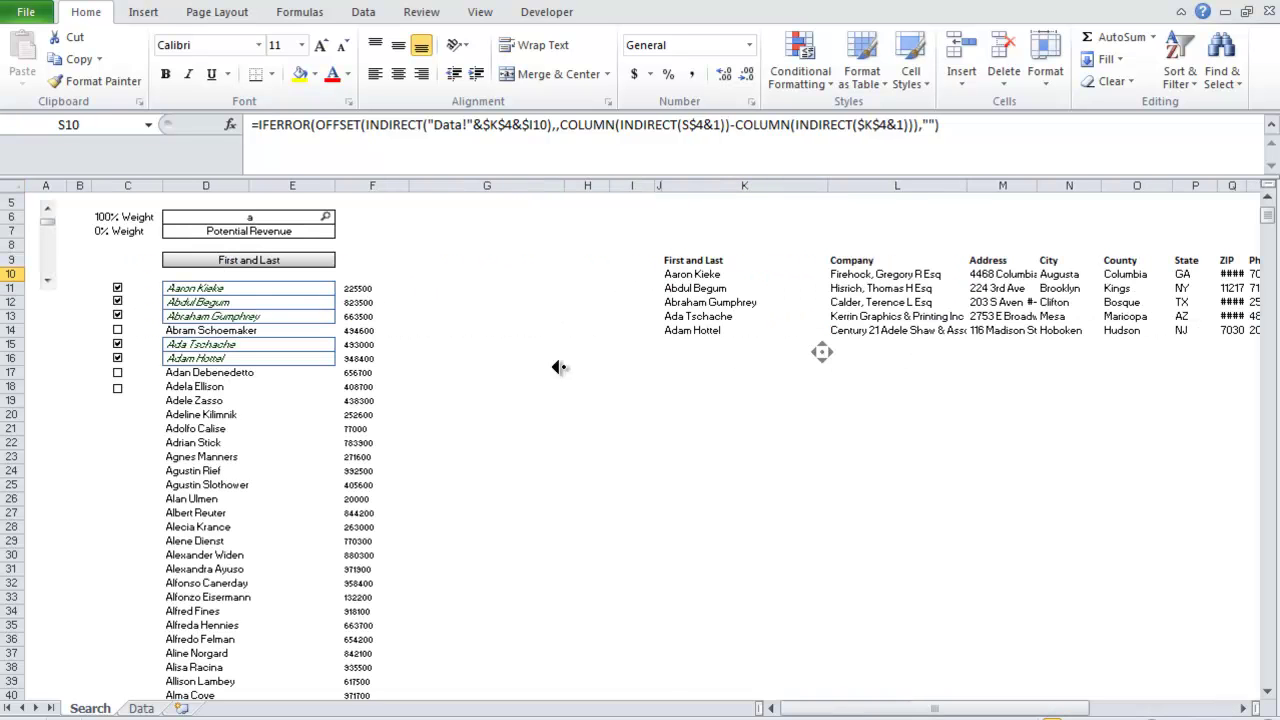
left_click(118, 390)
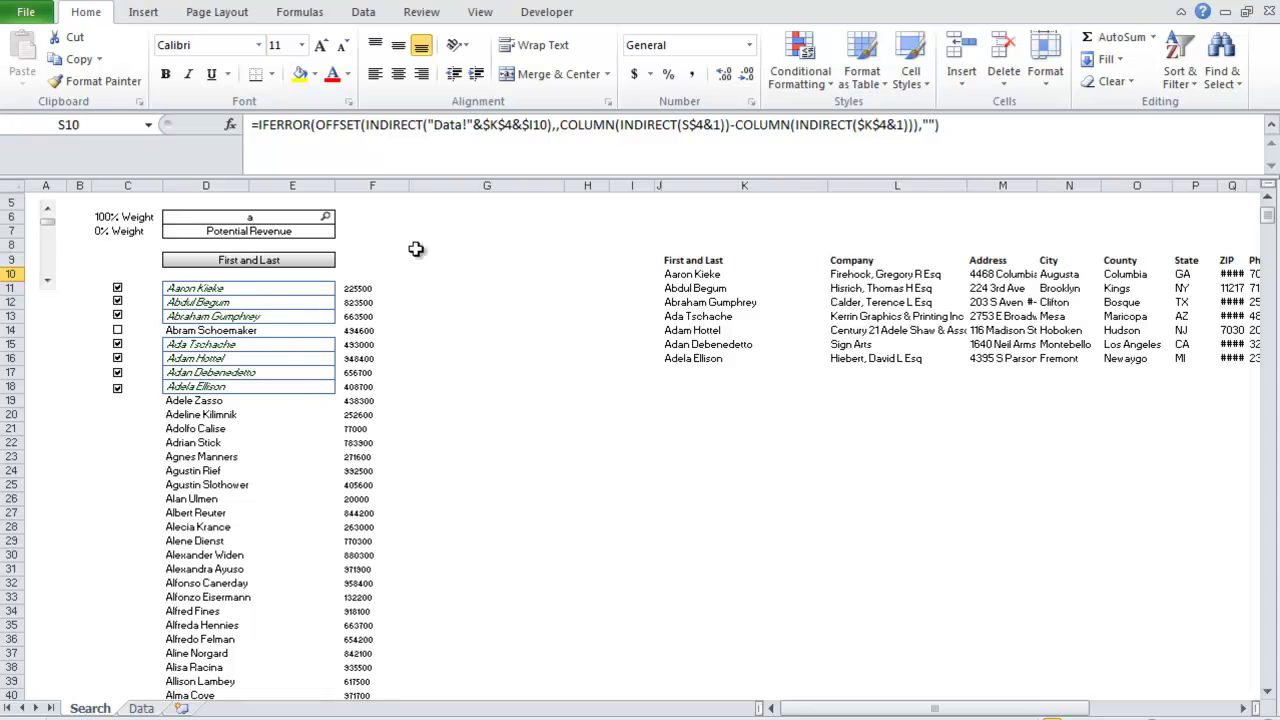
left_click(540, 14)
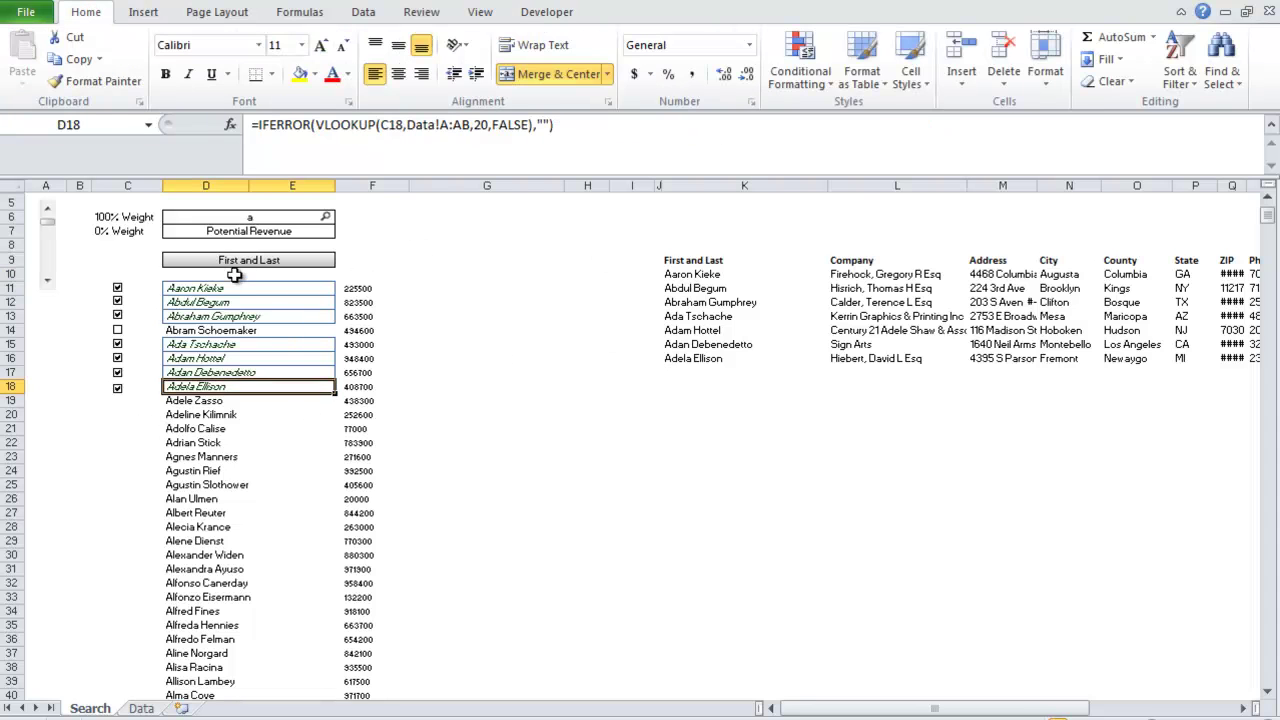
left_click_drag(230, 288, 222, 515)
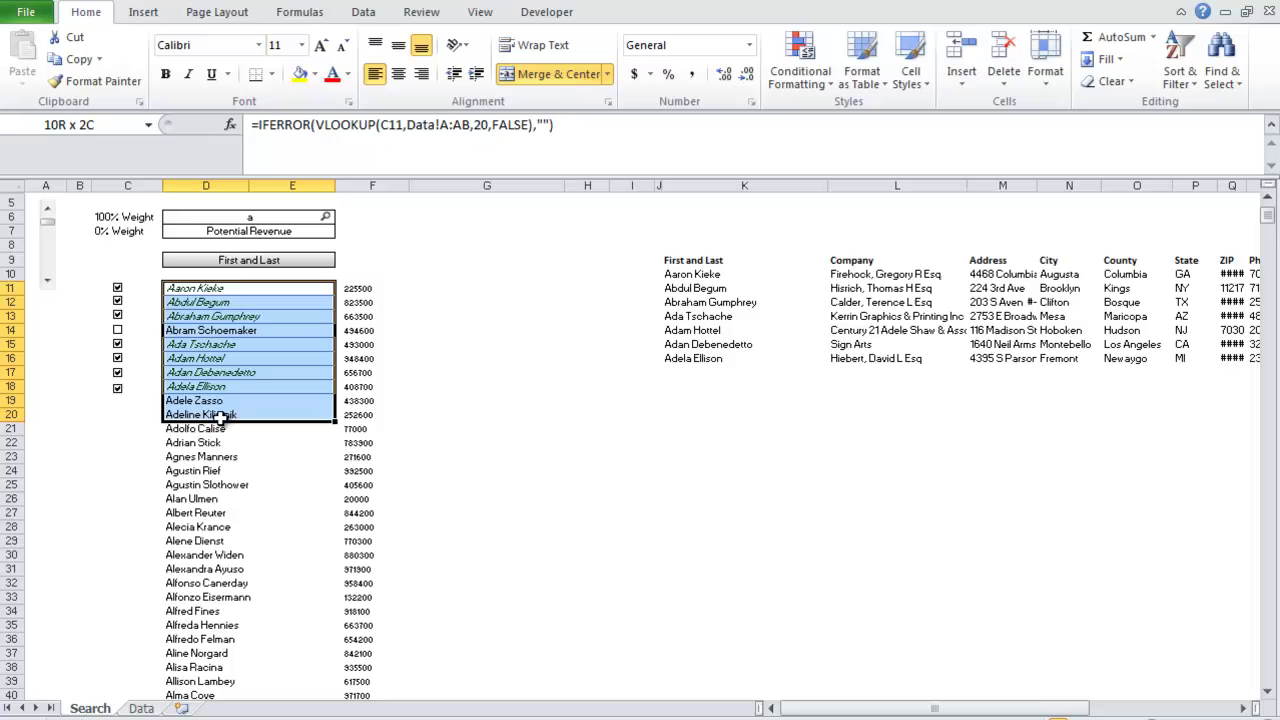
left_click(208, 374)
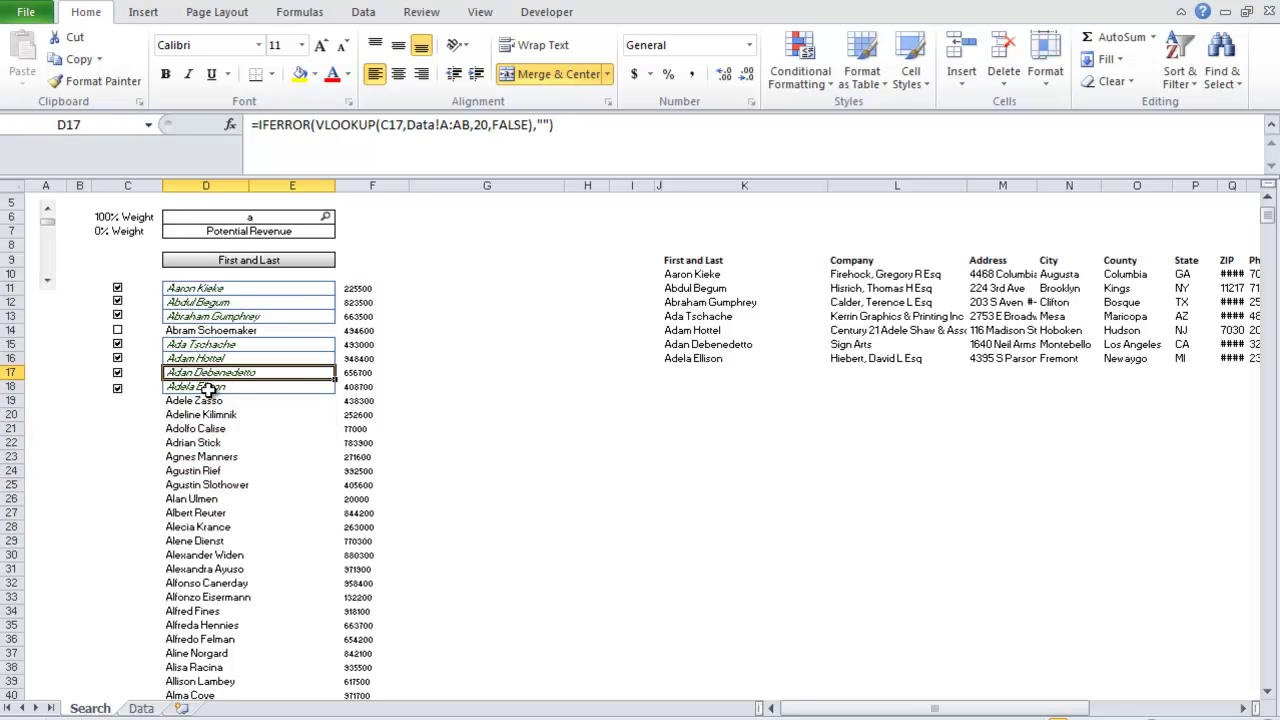
left_click(210, 358)
left_click(218, 332)
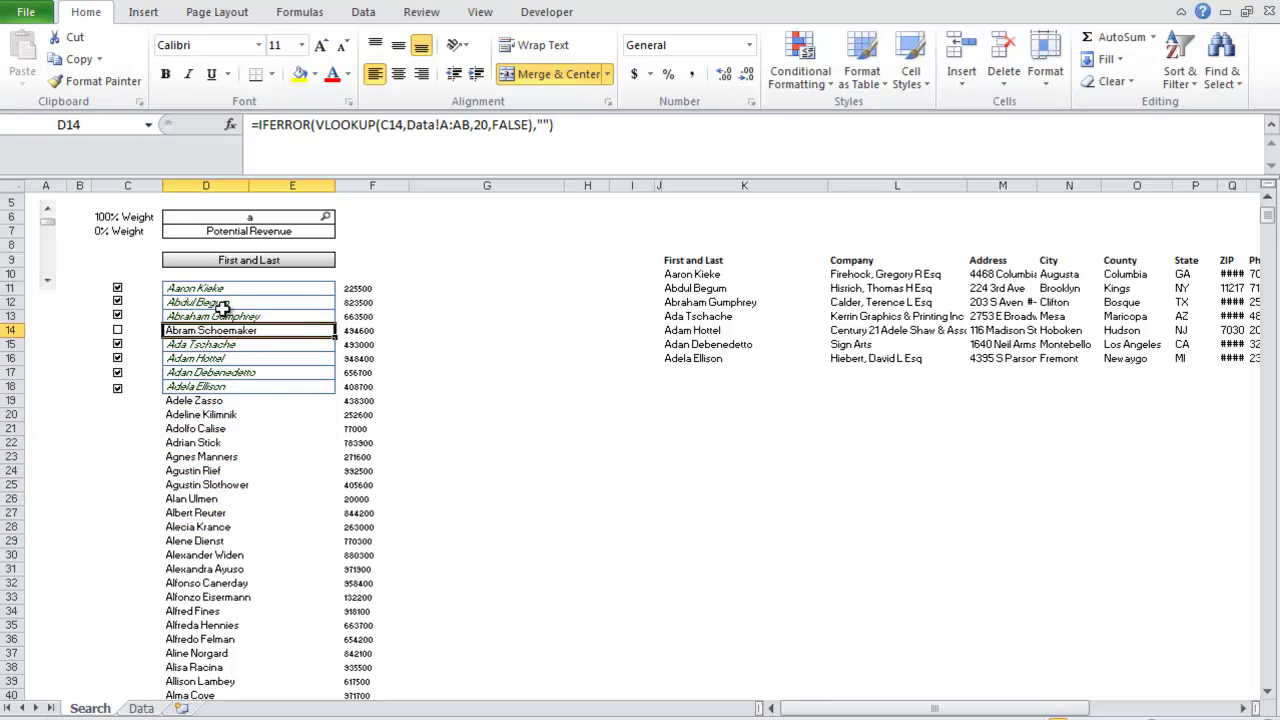
left_click(117, 330)
left_click(308, 443)
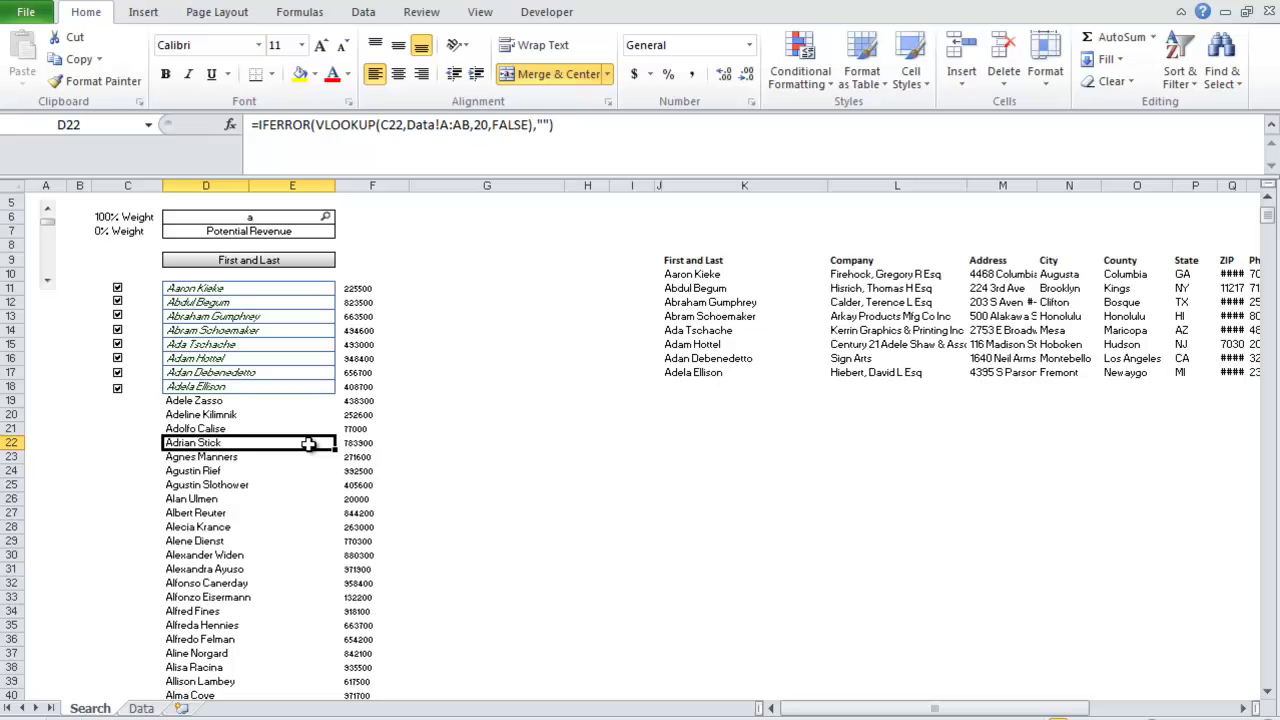
left_click(117, 372)
left_click(118, 315)
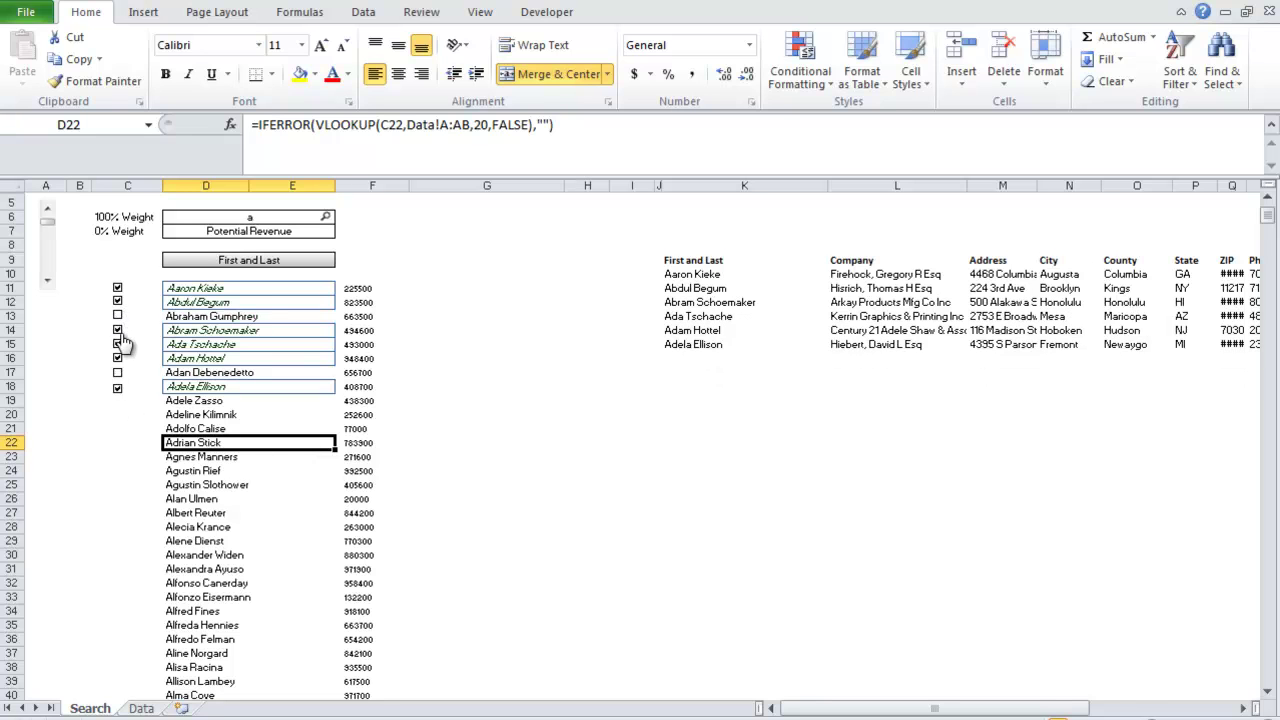
left_click(118, 334)
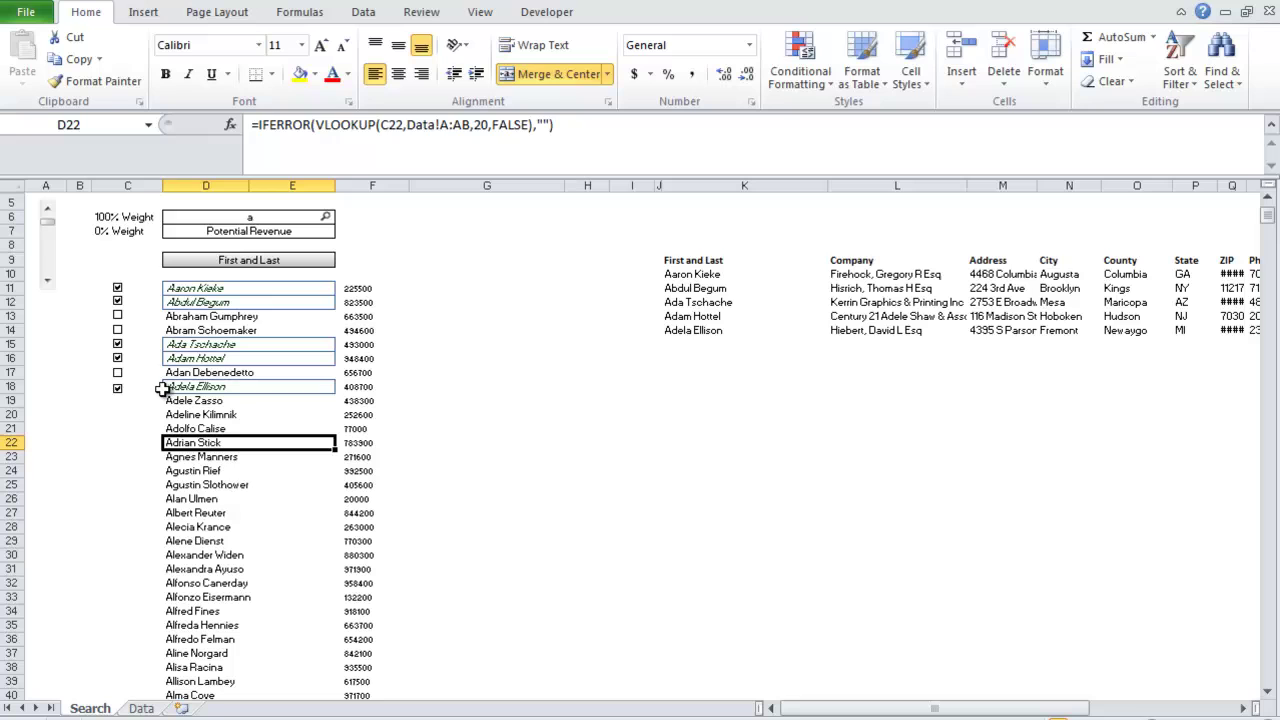
left_click(490, 318)
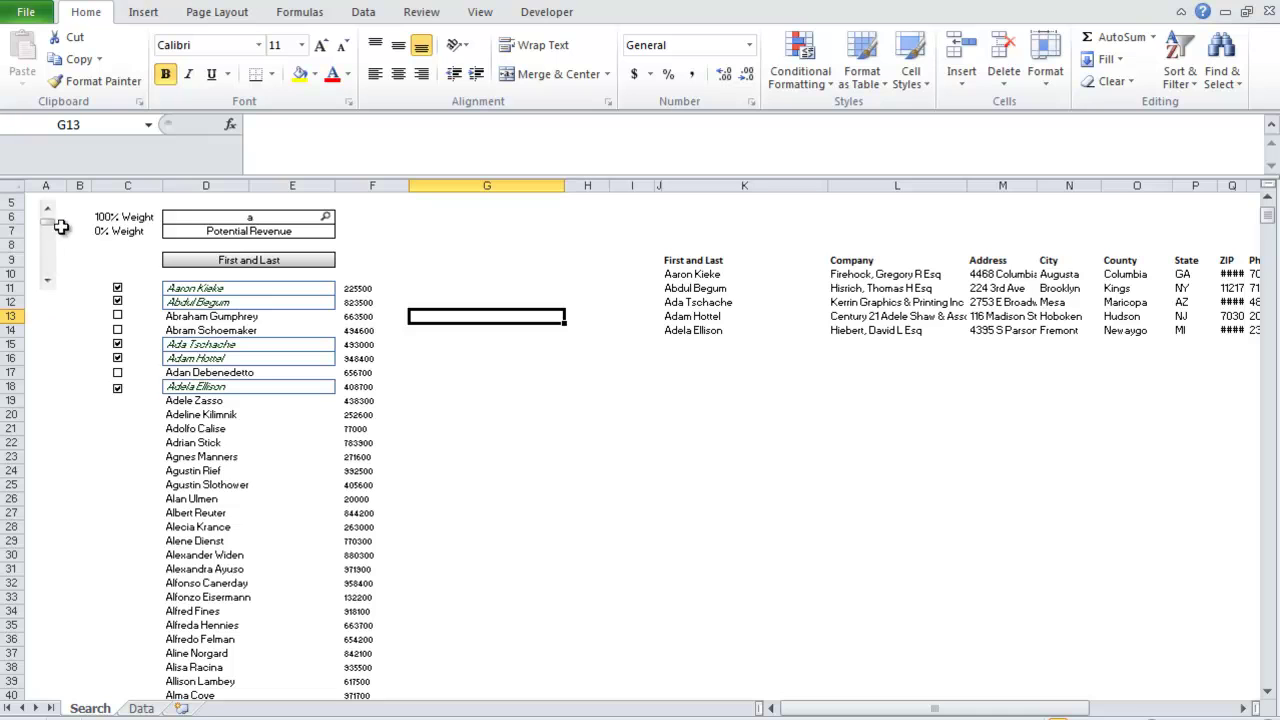
left_click(103, 215)
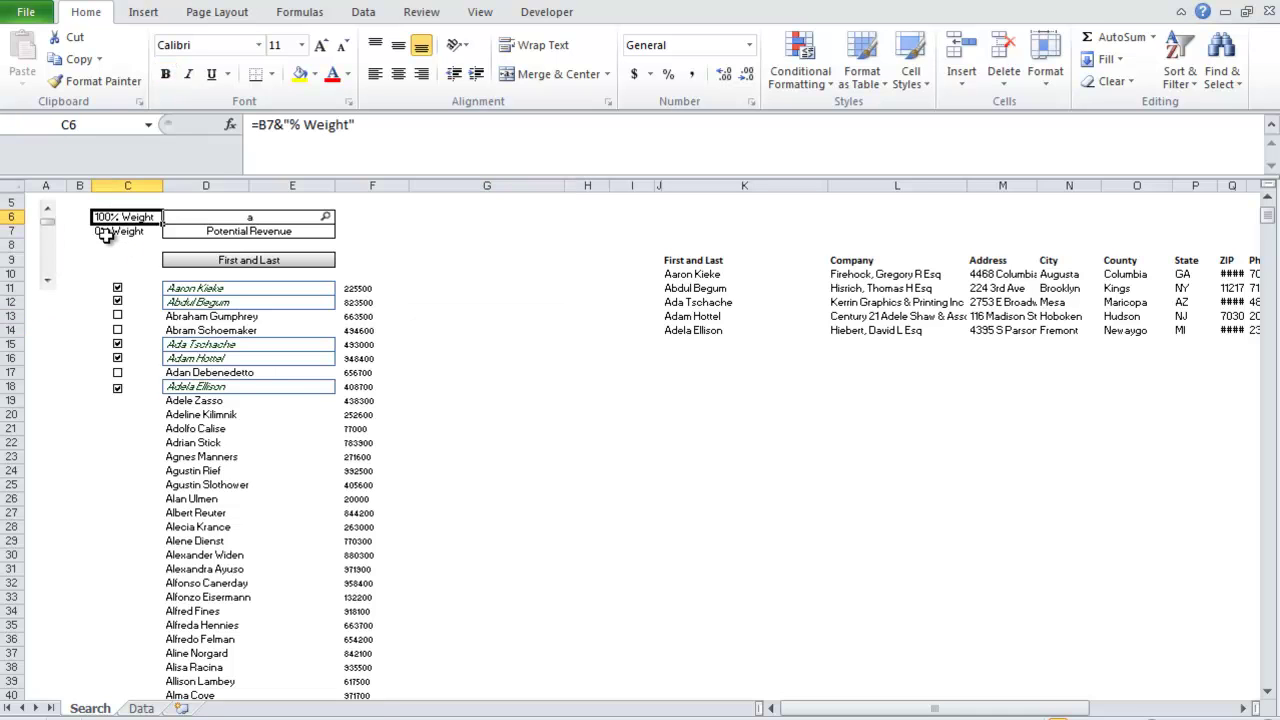
left_click(105, 231)
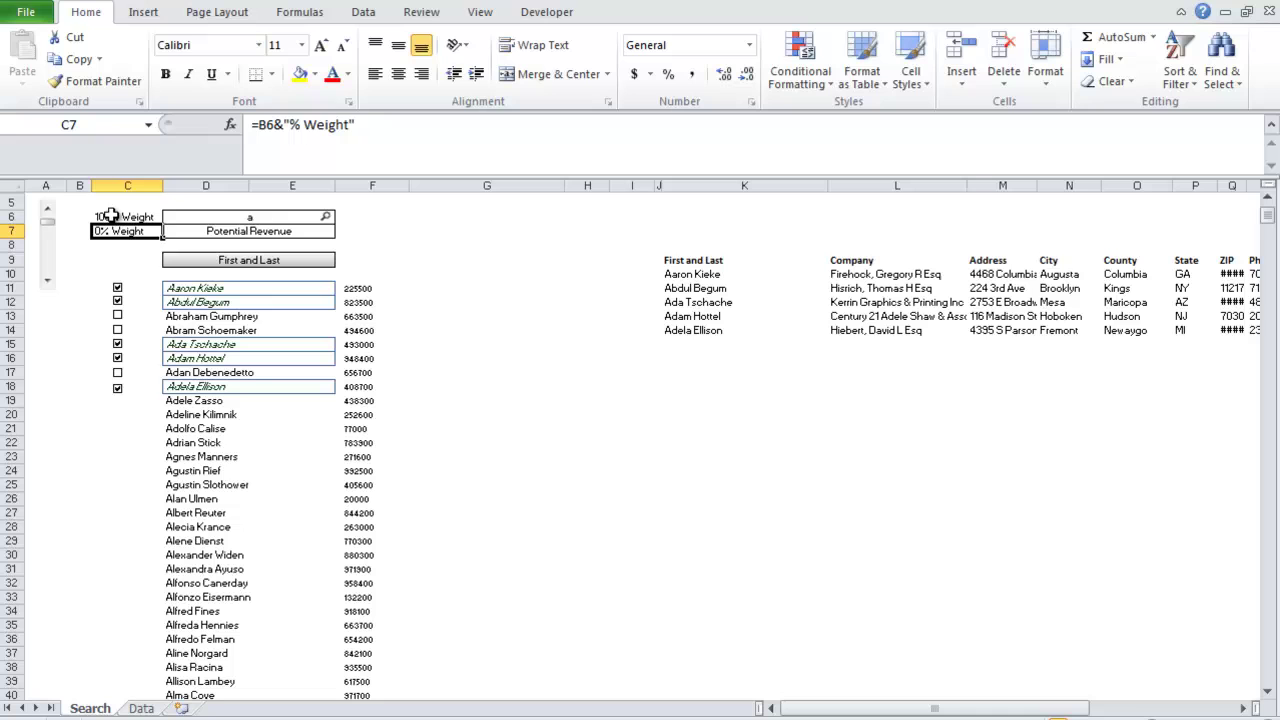
left_click(207, 218)
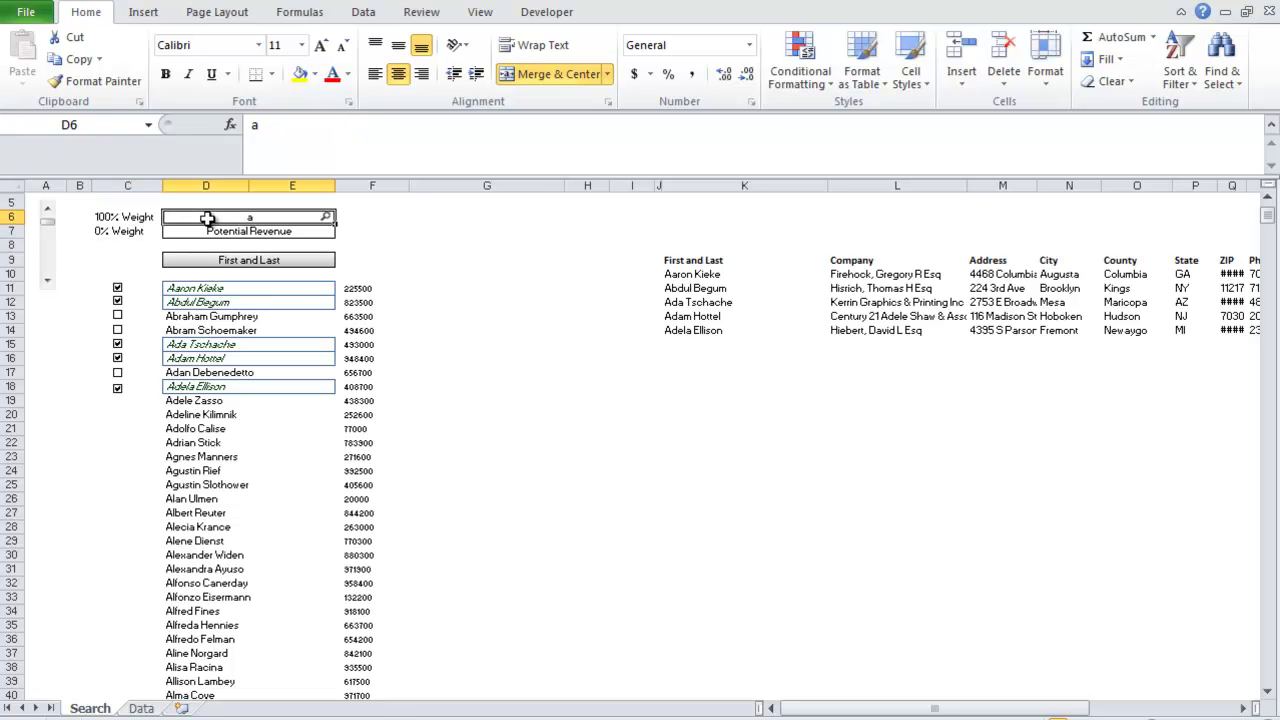
left_click(104, 231)
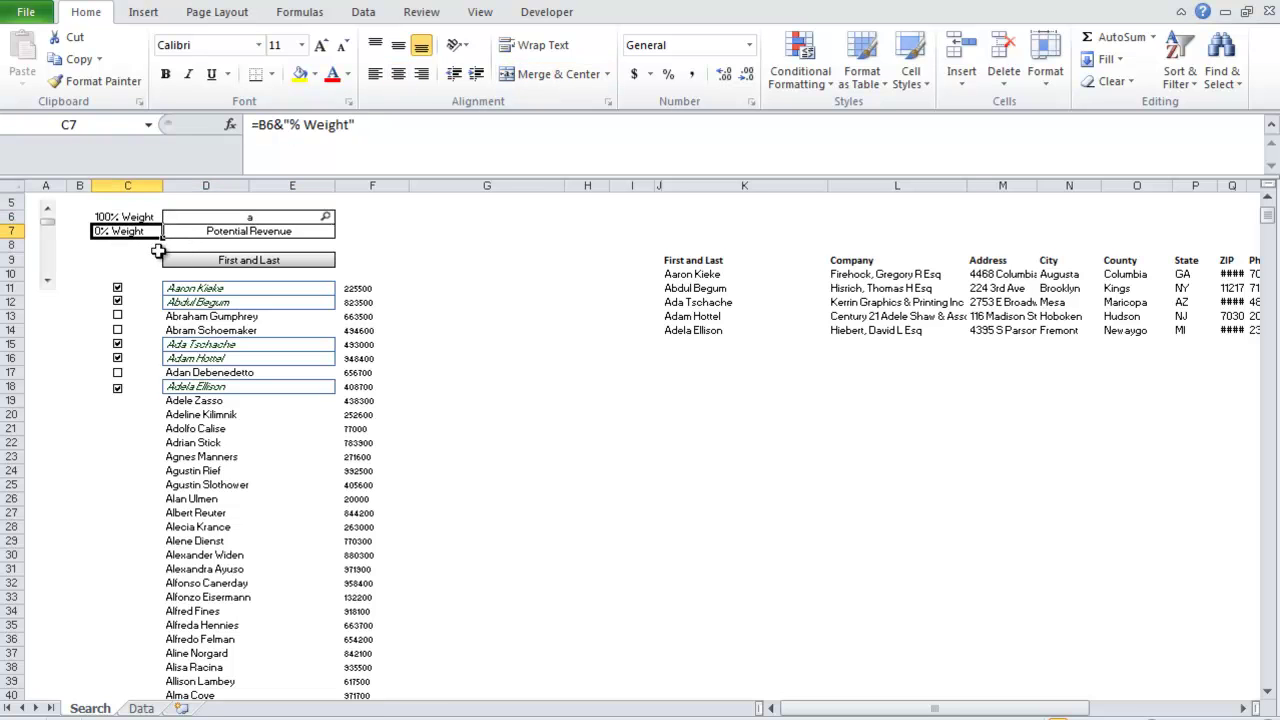
left_click(262, 236)
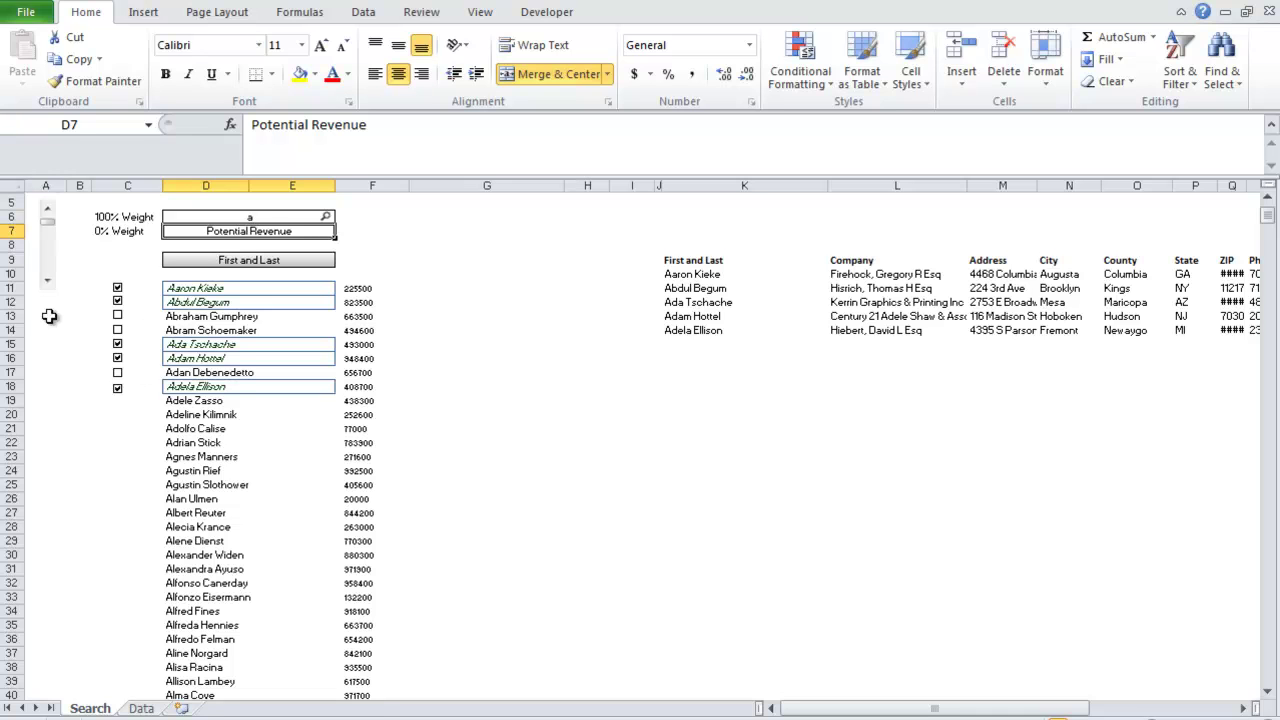
- Shift the column A weighting to 0% / 100% and review the re-ranked names
left_click_drag(370, 287, 366, 484)
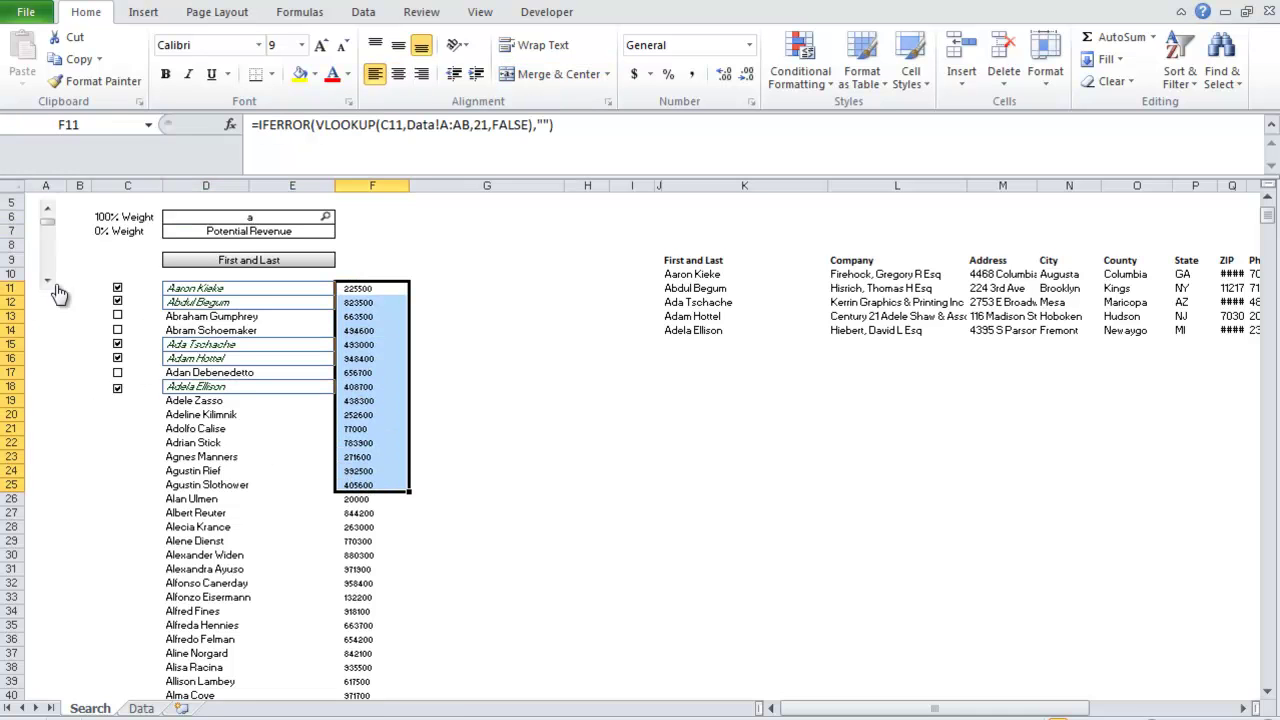
left_click(50, 281)
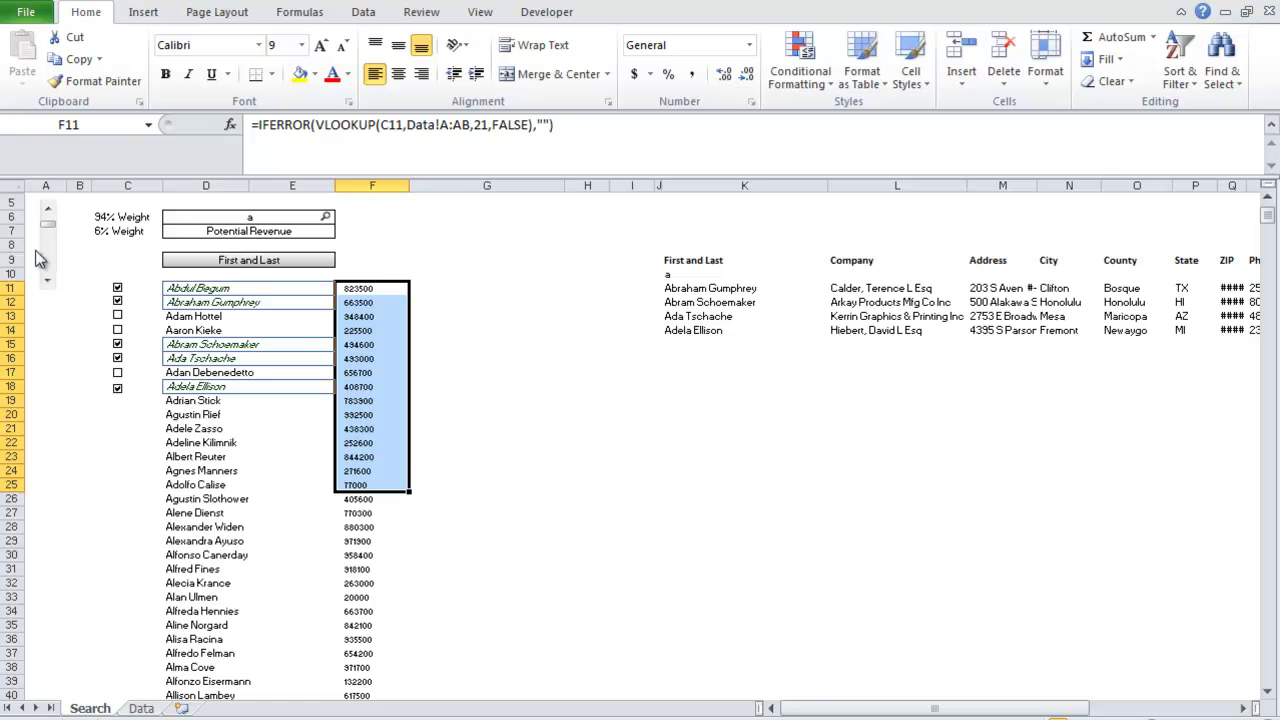
left_click_drag(49, 236, 49, 251)
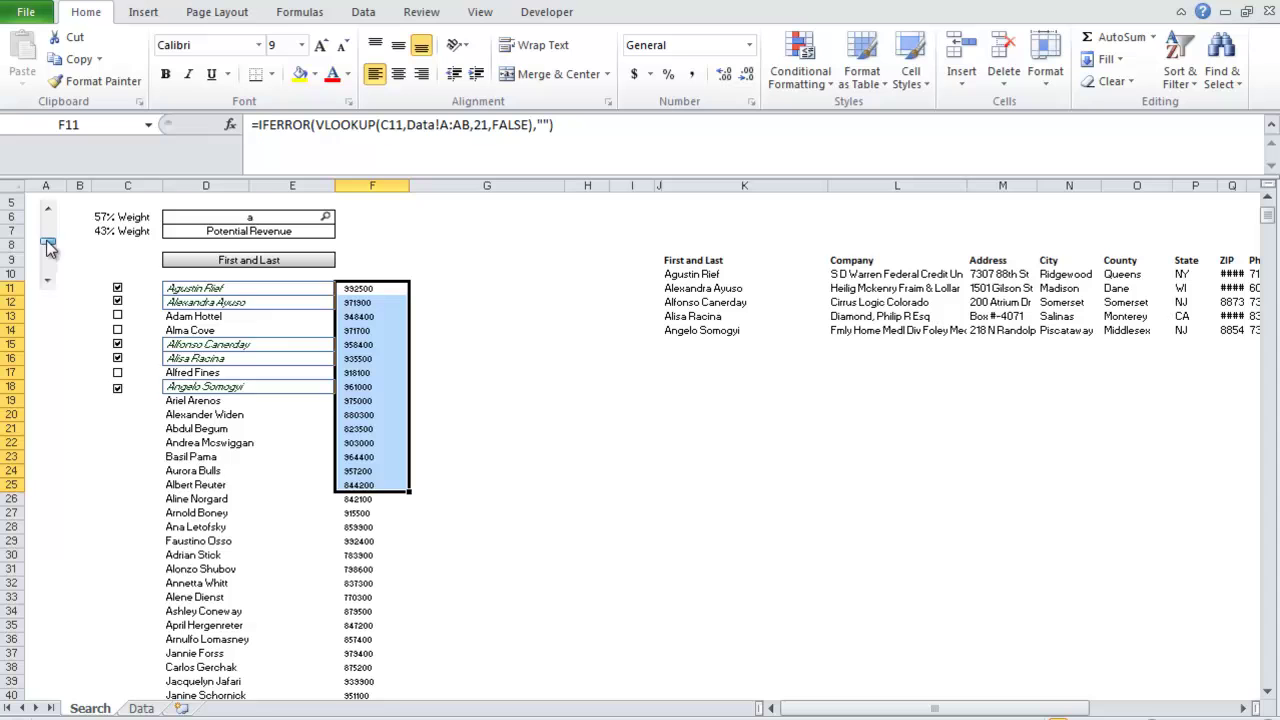
left_click_drag(177, 288, 292, 424)
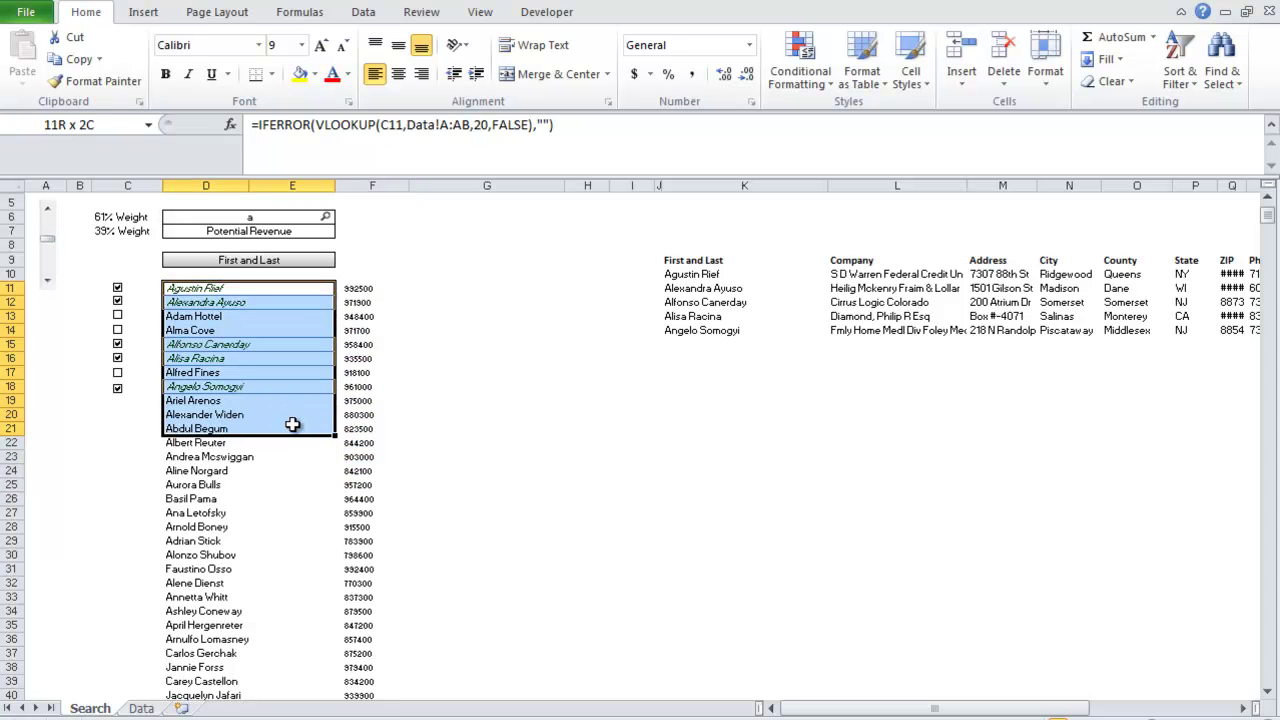
left_click_drag(118, 217, 243, 220)
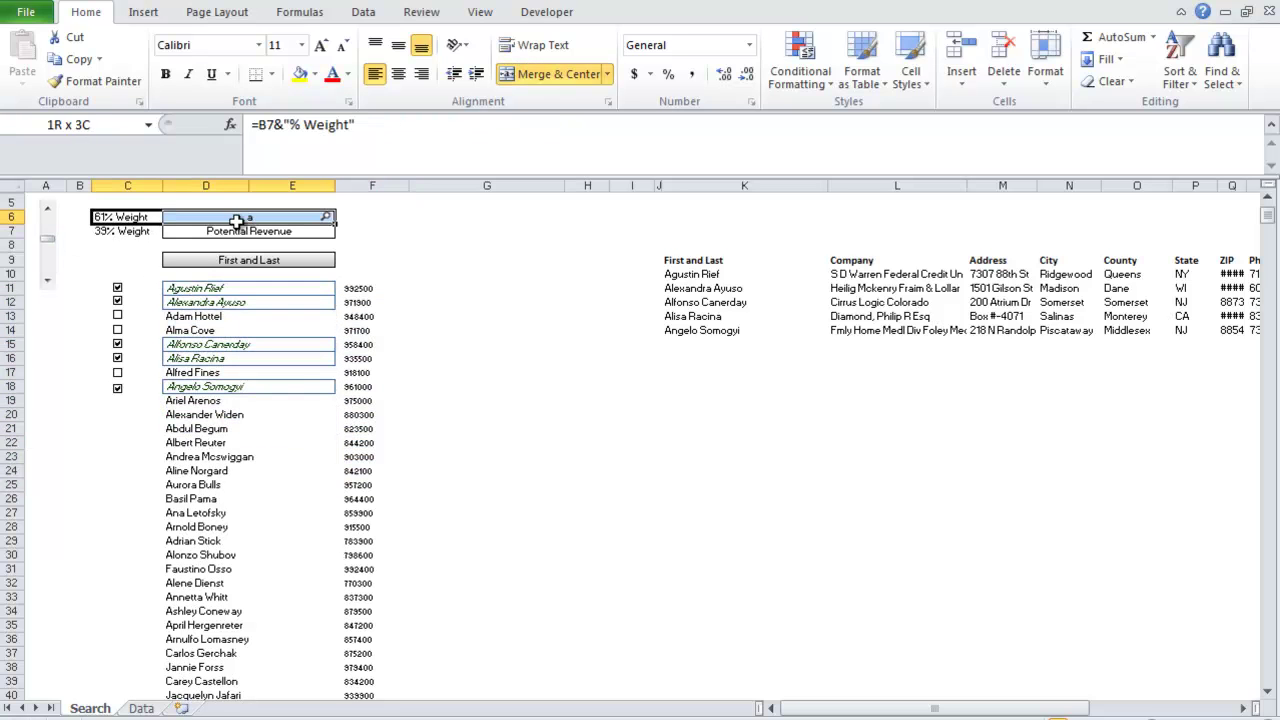
left_click(256, 220)
left_click_drag(118, 232, 189, 231)
left_click(203, 232)
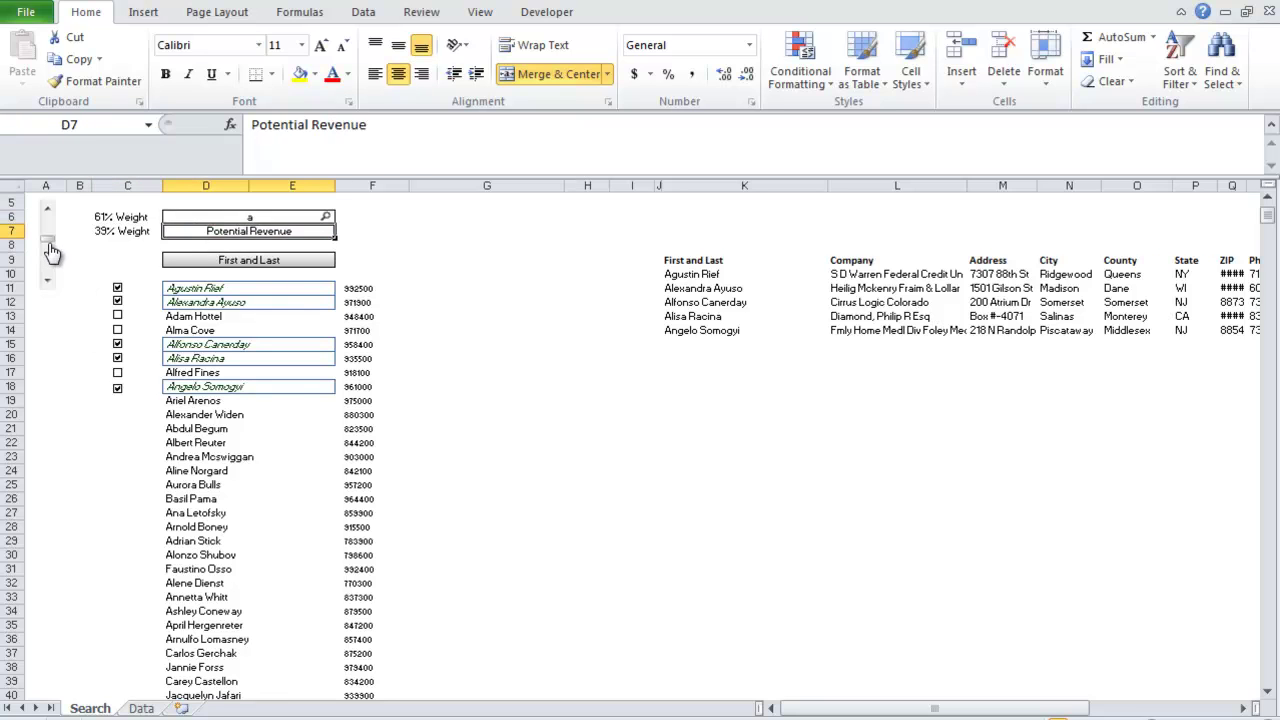
left_click_drag(48, 242, 45, 292)
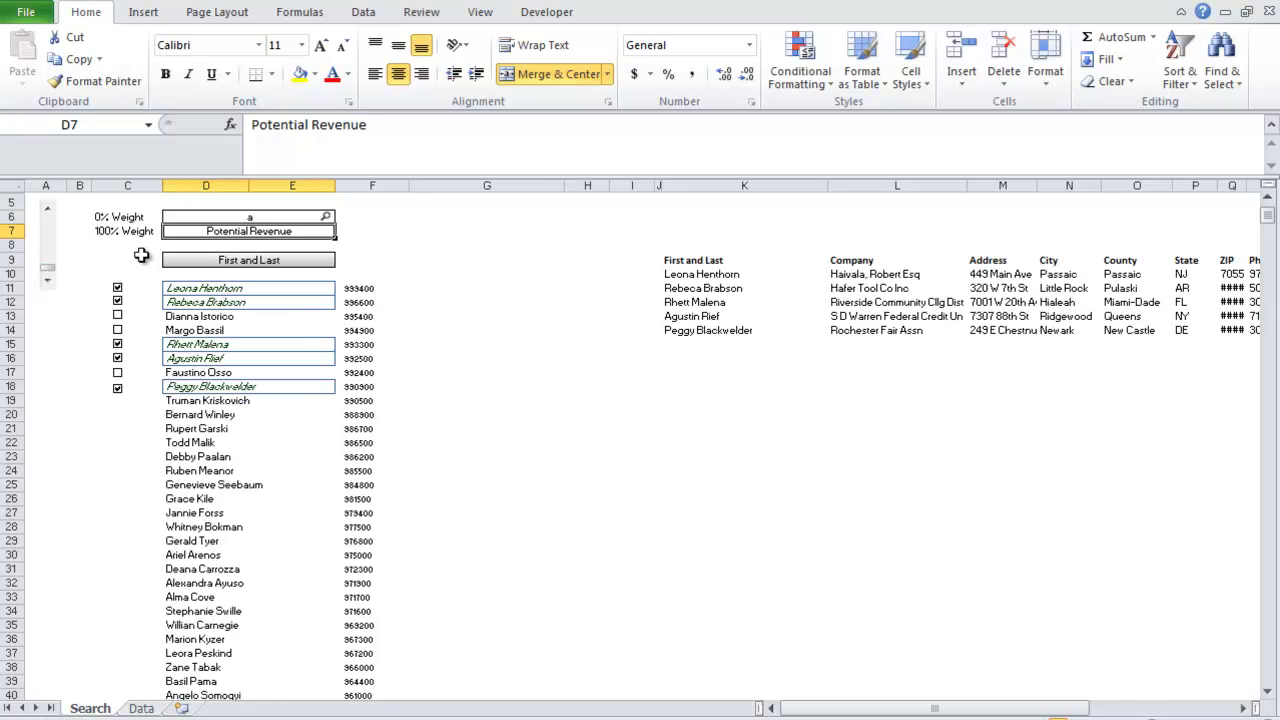
left_click(192, 415)
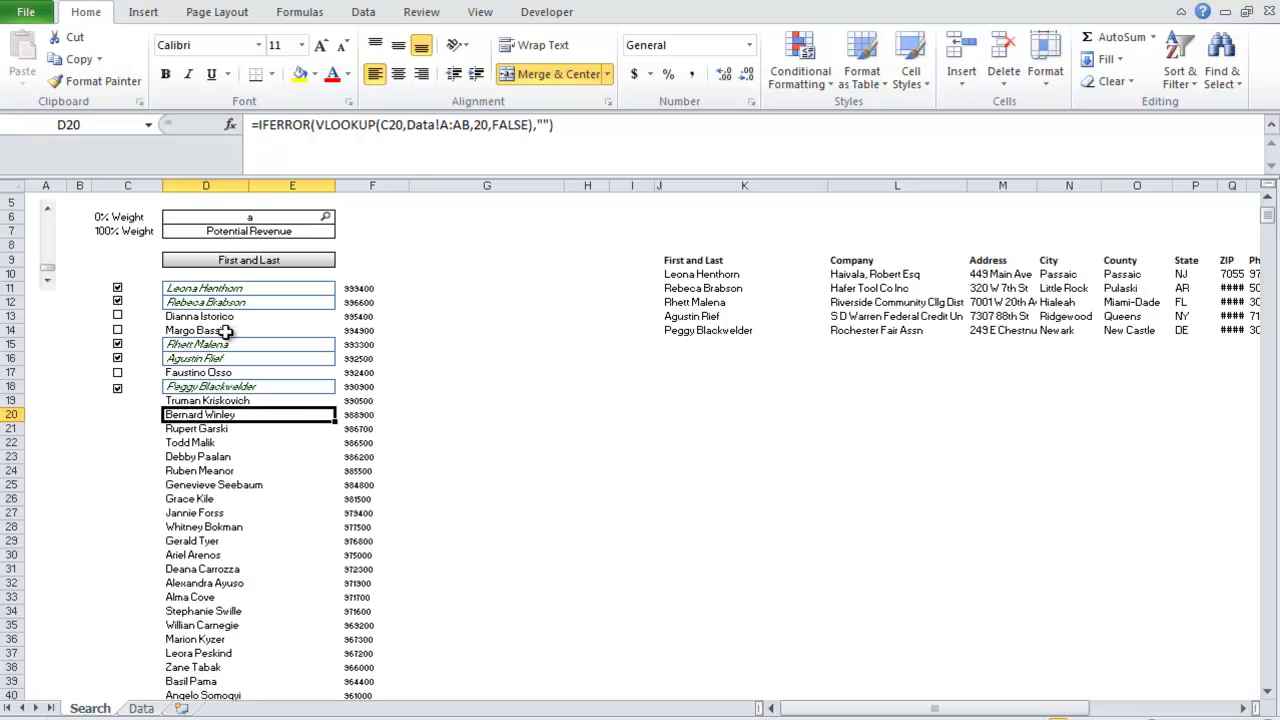
- Re-enter search term 'a' and review the listed contacts' revenue values in column F
left_click(243, 220)
type("a")
key("Return")
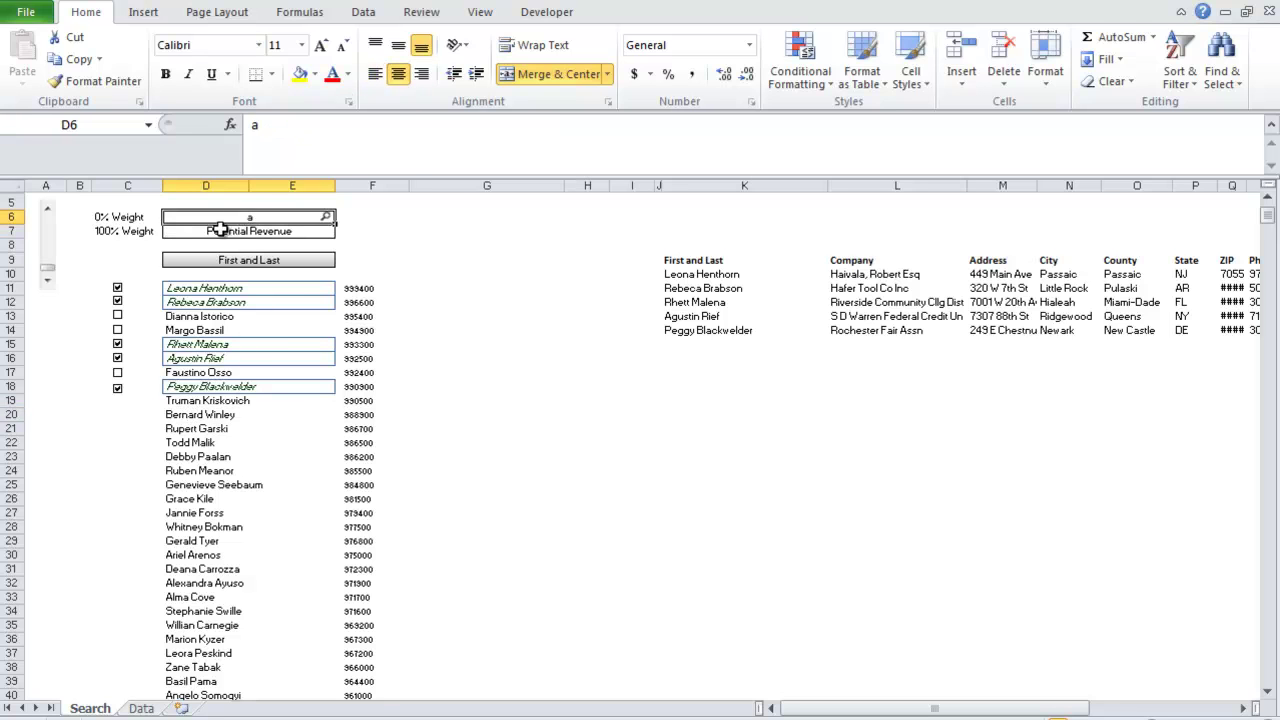
left_click(250, 289)
mouse_move(352, 289)
left_mouse_down()
mouse_move(341, 617)
mouse_move(370, 484)
left_mouse_up()
left_click(396, 288)
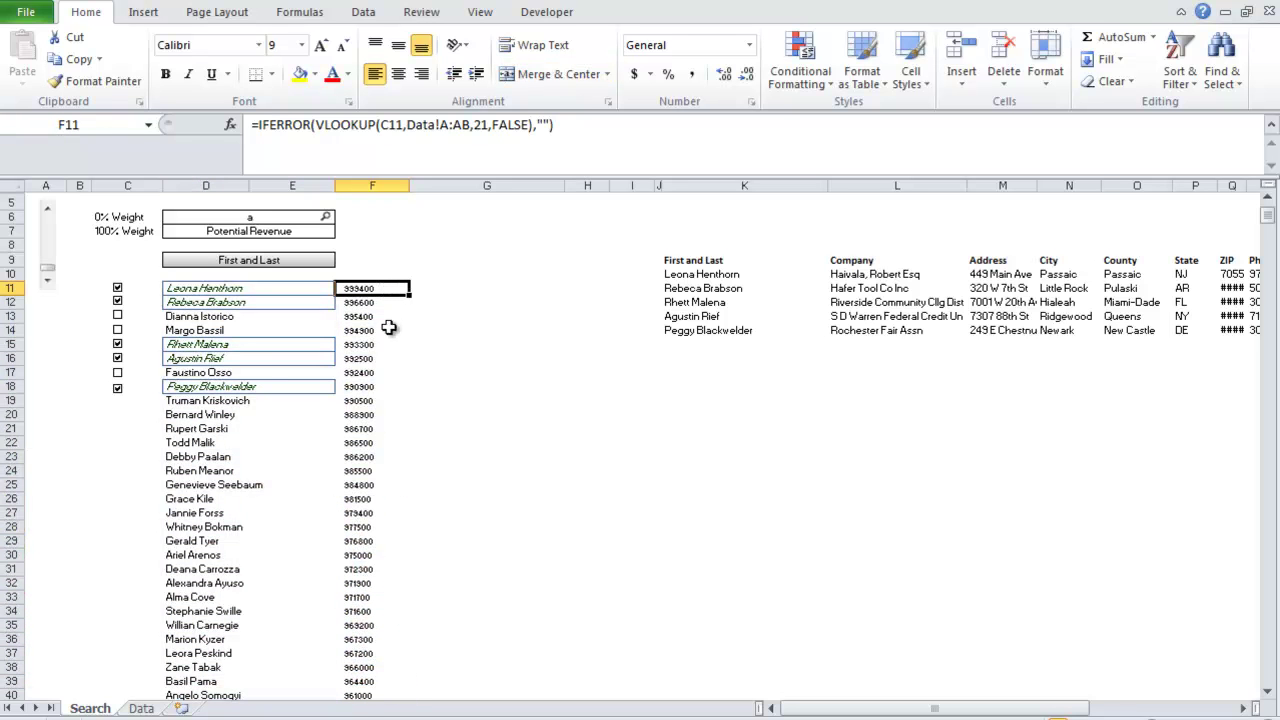
left_click(388, 327)
left_click(393, 426)
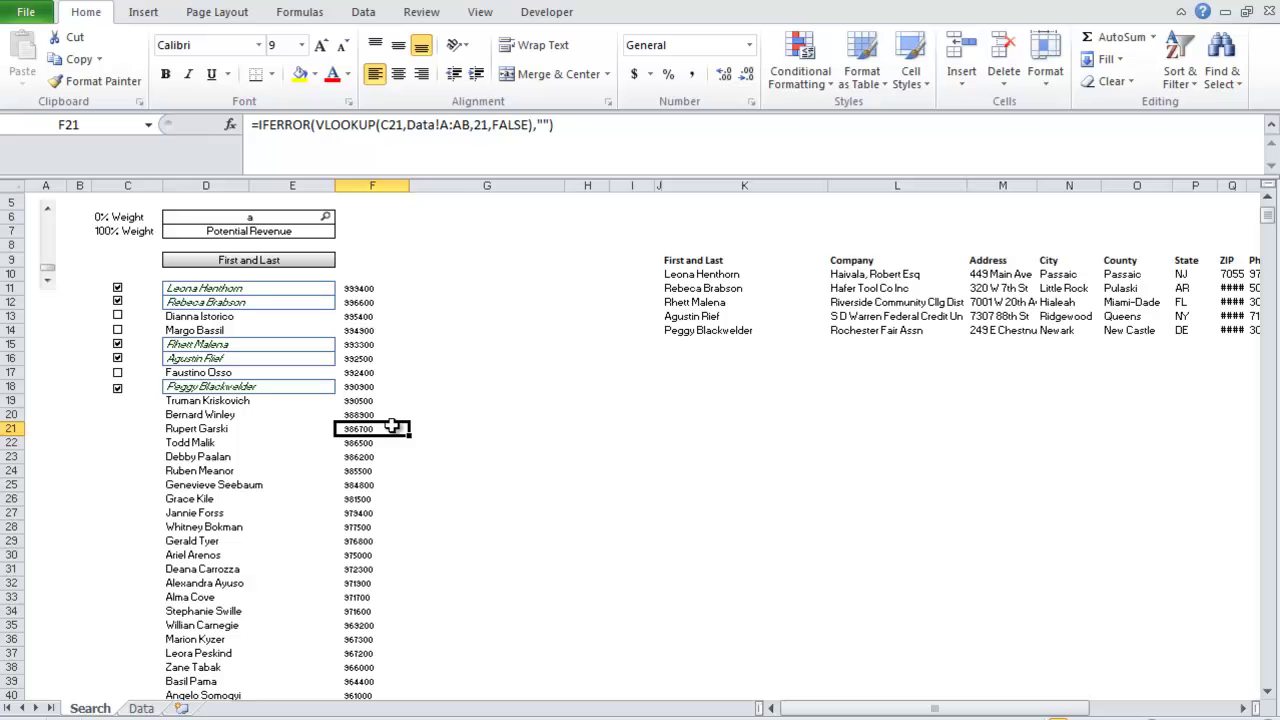
left_click(117, 316)
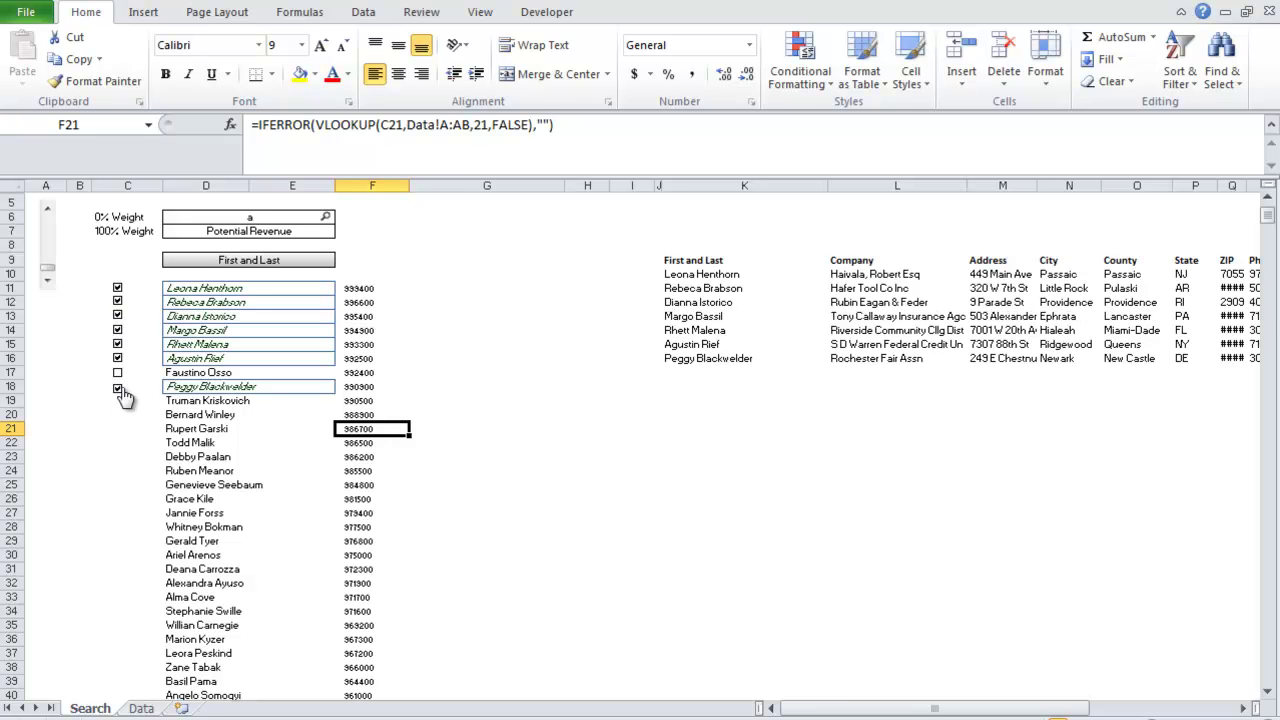
left_click(117, 372)
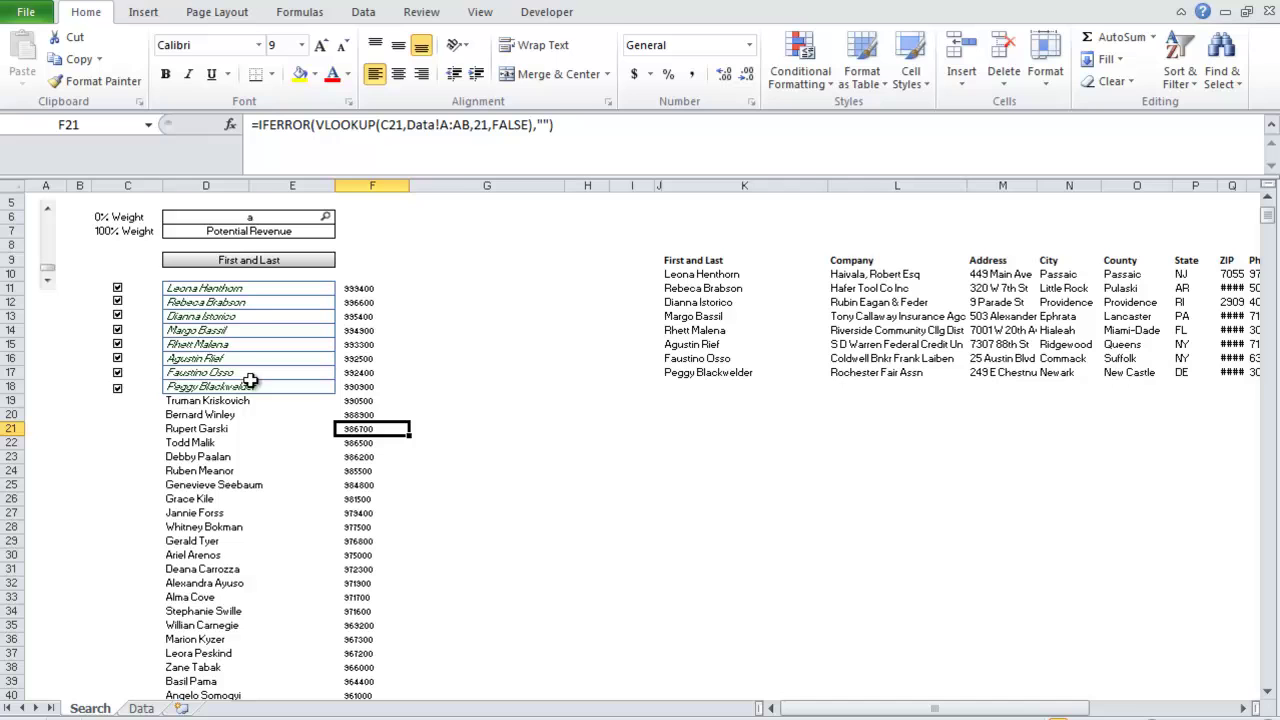